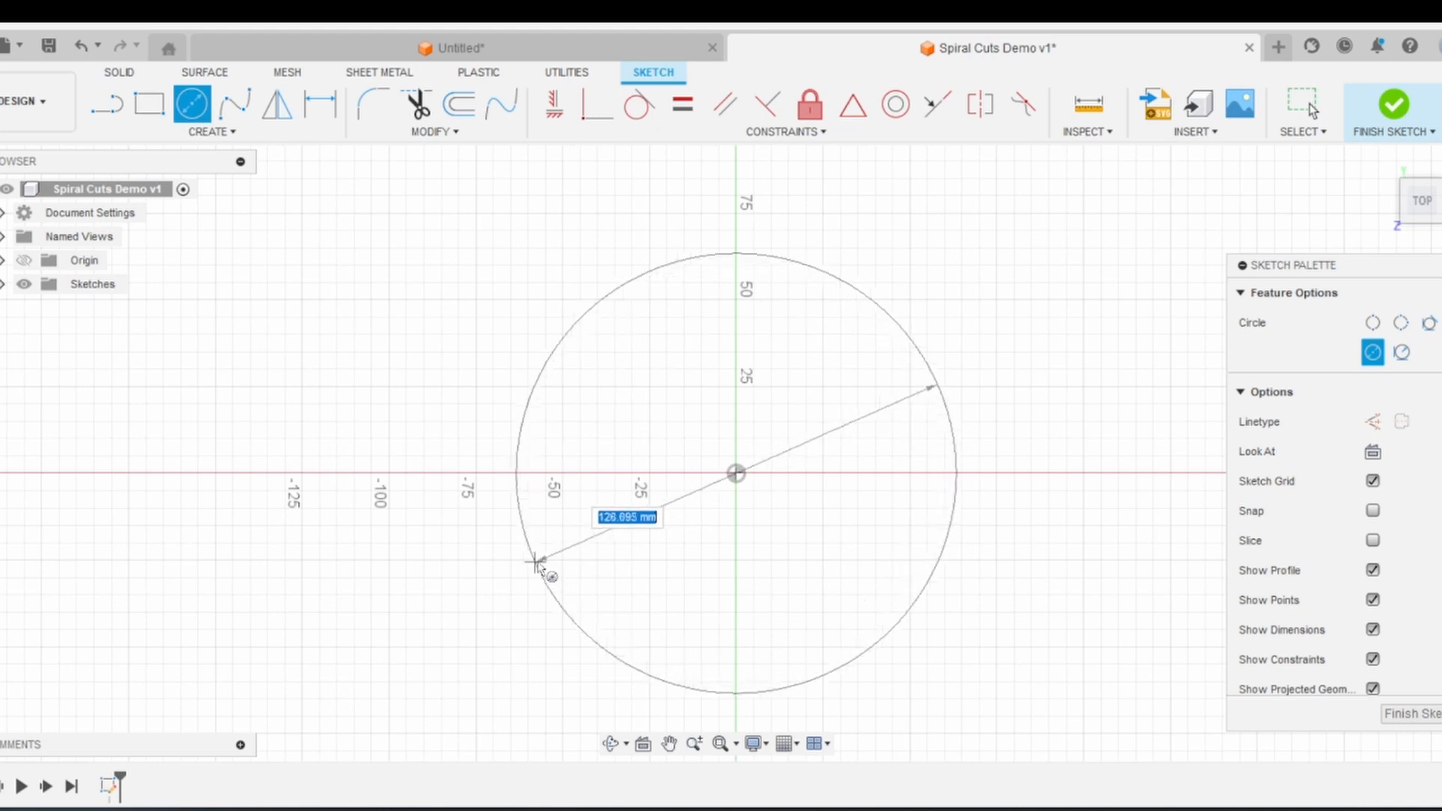
- Draw a 200 mm diameter circle centred on the origin and finish the sketch
{"action": "scroll", "coordinate": [556, 563], "scroll_direction": "down", "scroll_amount": 2}
{"action": "type", "text": "00"}
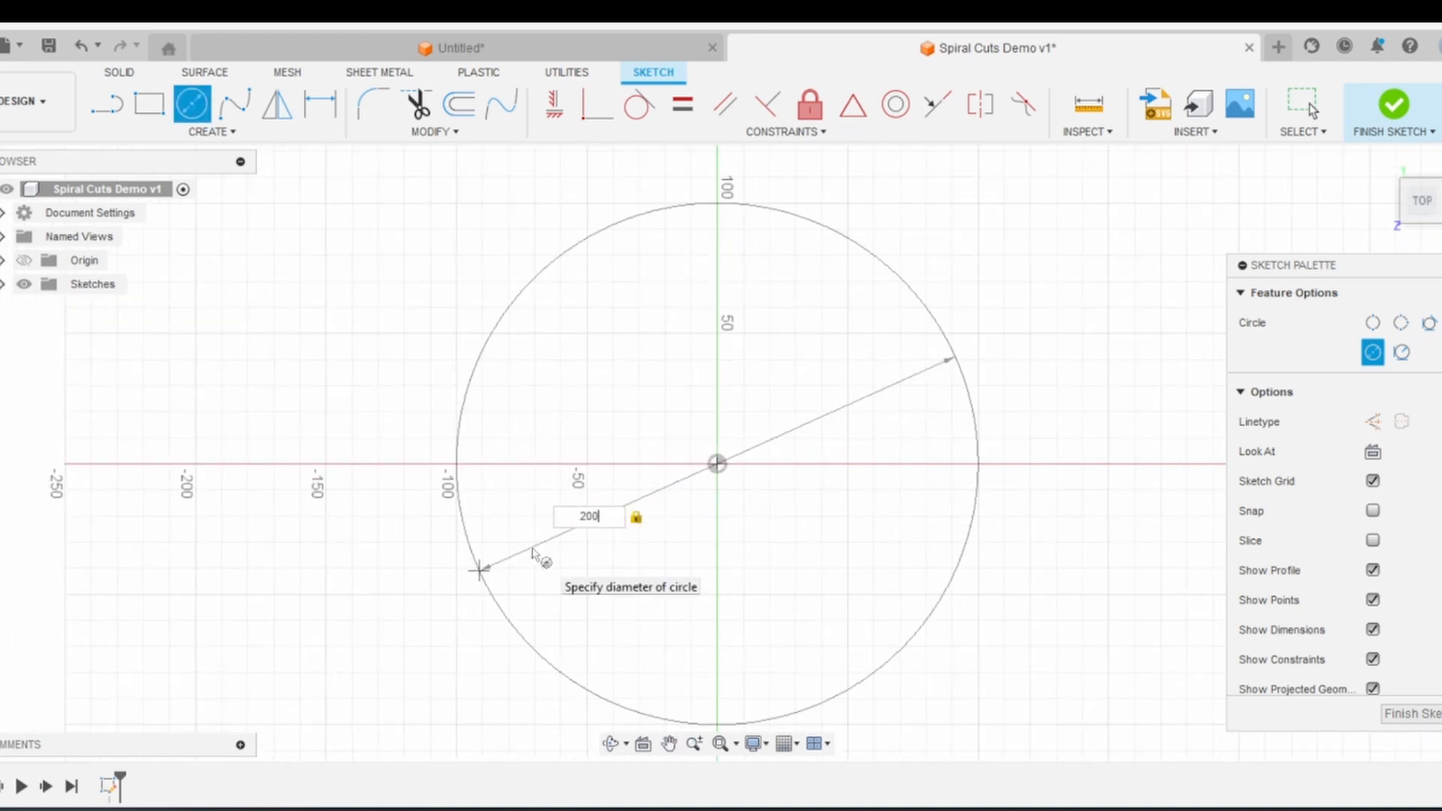
{"action": "key", "text": "Return"}
{"action": "key", "text": "Escape"}
{"action": "scroll", "coordinate": [653, 550], "scroll_direction": "down", "scroll_amount": 2}
{"action": "middle_click_drag", "start_coordinate": [886, 578], "coordinate": [941, 591], "text": "shift"}
{"action": "left_click", "coordinate": [1409, 654]}
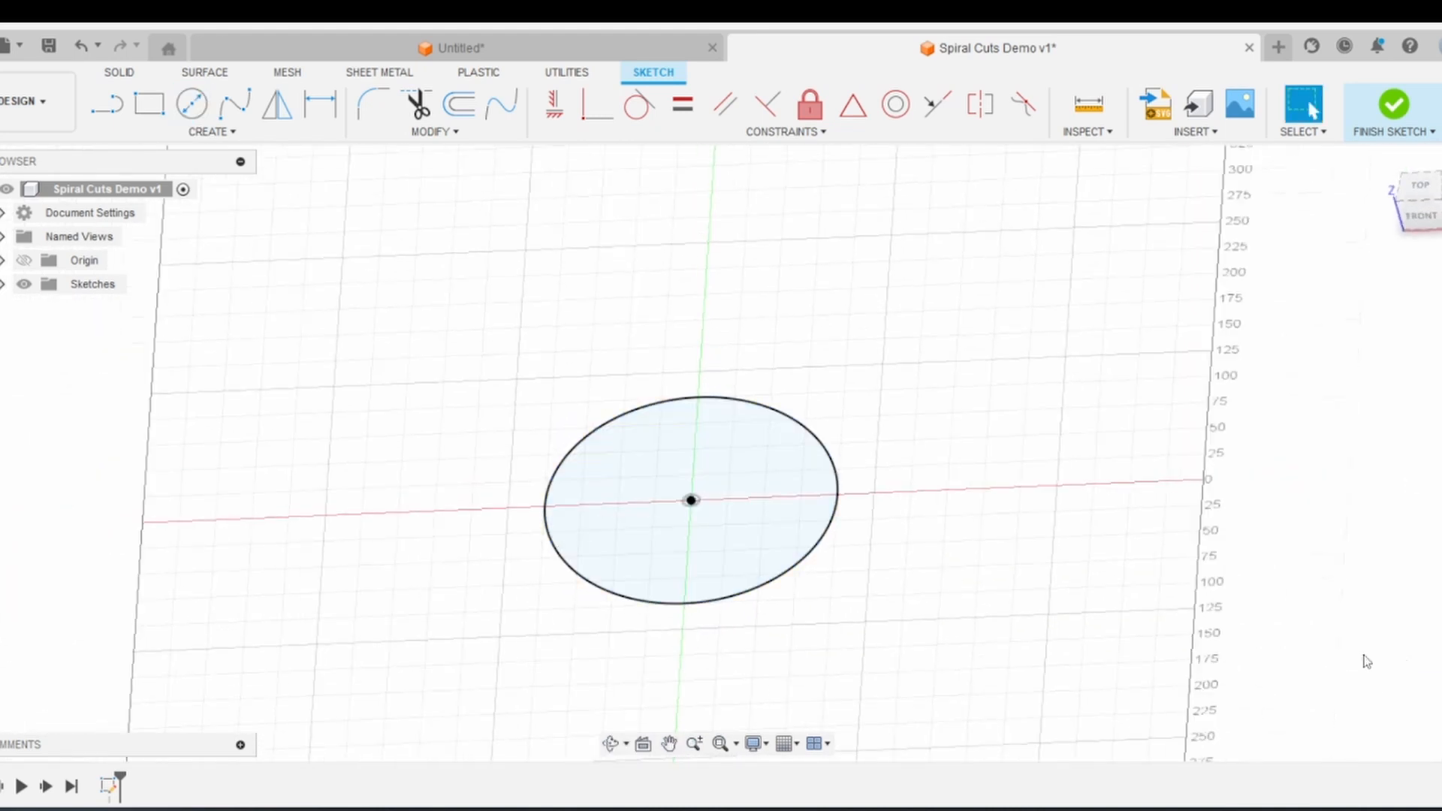
- Extrude the circle profile upward into a tall solid cylinder as a new body
{"action": "left_click", "coordinate": [149, 109]}
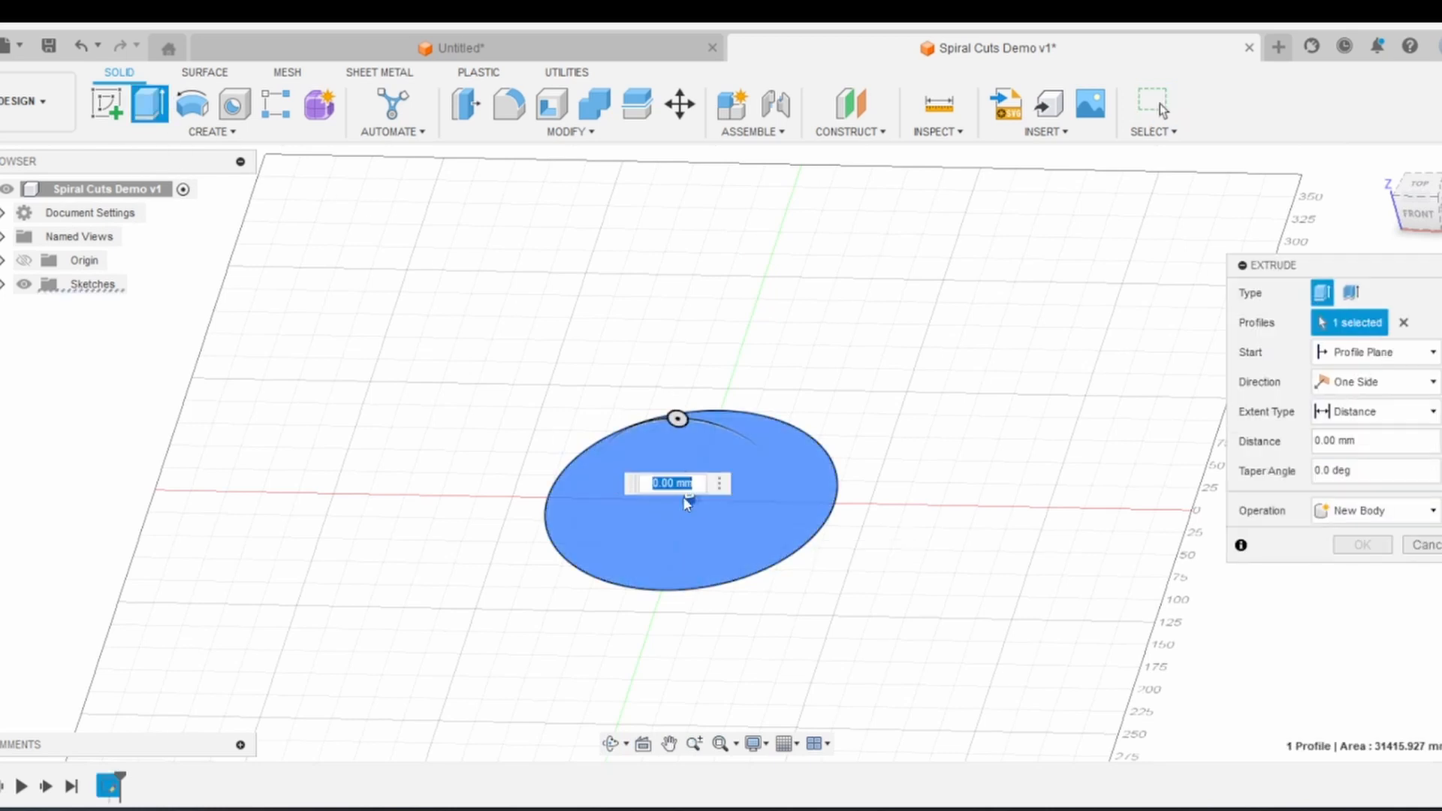
{"action": "left_click_drag", "start_coordinate": [685, 492], "coordinate": [657, 366]}
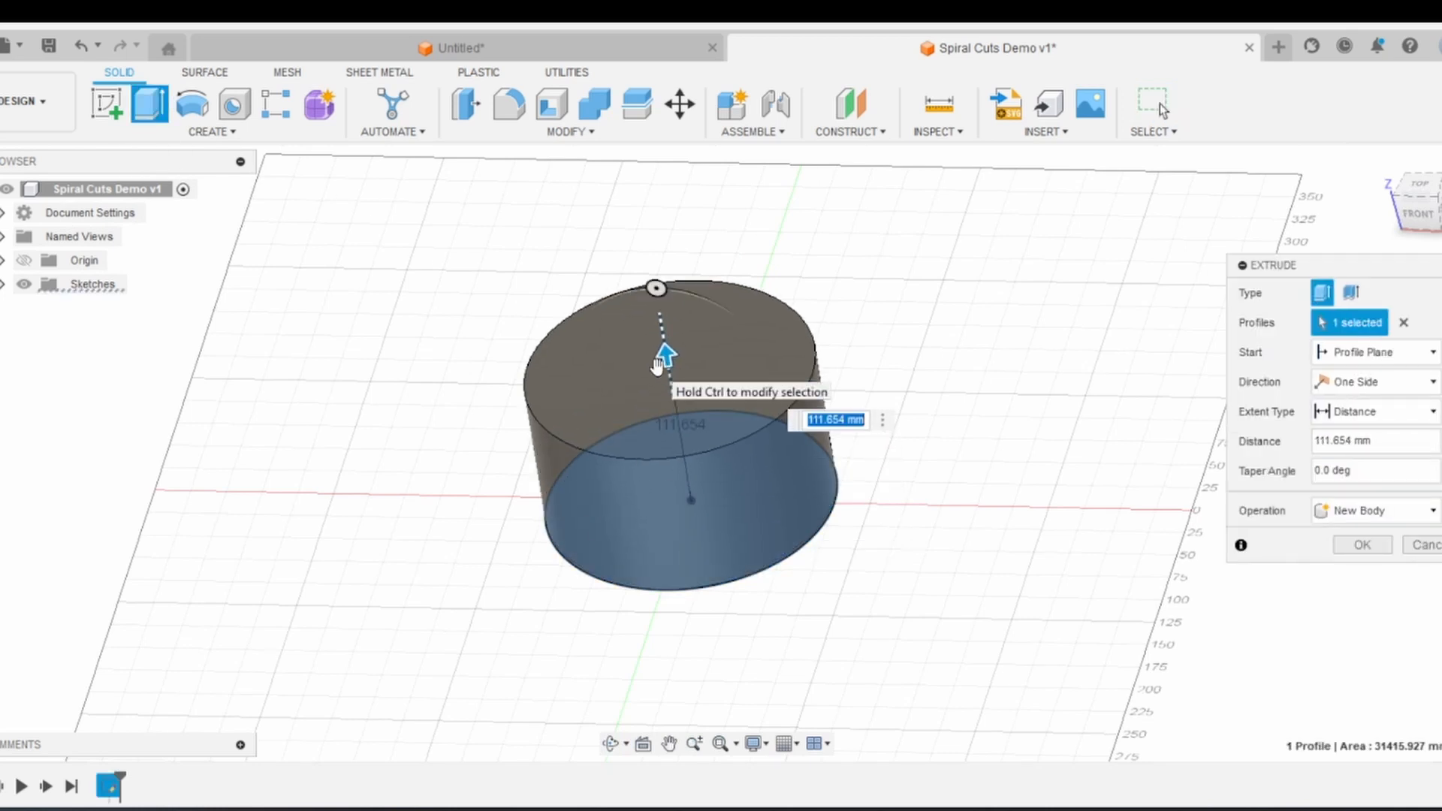
{"action": "left_click", "coordinate": [1353, 551]}
- Shell the whole cylinder body with a 5 mm inside thickness
{"action": "middle_click_drag", "start_coordinate": [735, 495], "coordinate": [771, 463]}
{"action": "left_click", "coordinate": [550, 109]}
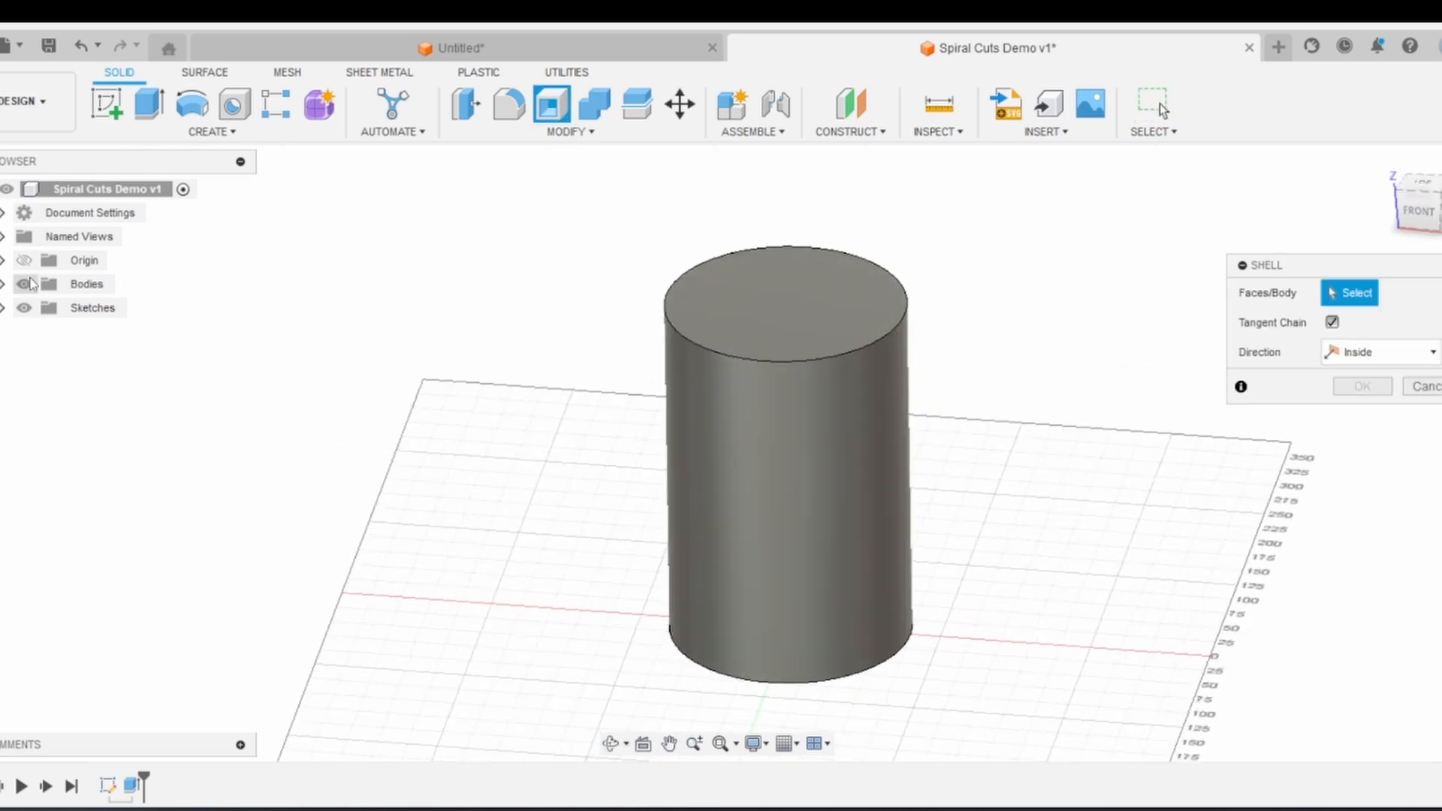
{"action": "left_click", "coordinate": [102, 308]}
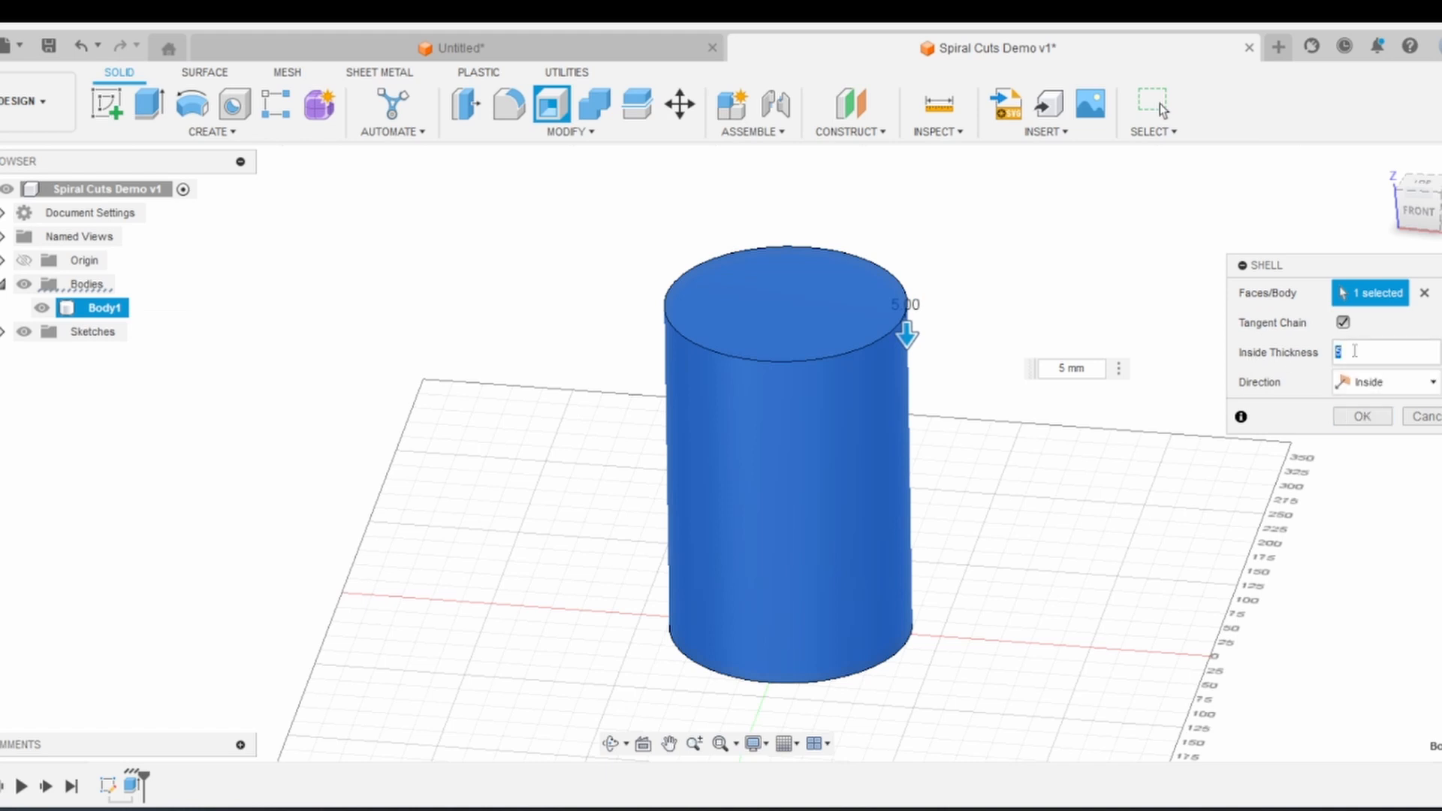
{"action": "left_click", "coordinate": [1360, 417]}
- Sketch on the front plane a vertical line above the origin and a horizontal line from its upper end past the cylinder's edge
{"action": "left_click", "coordinate": [107, 103]}
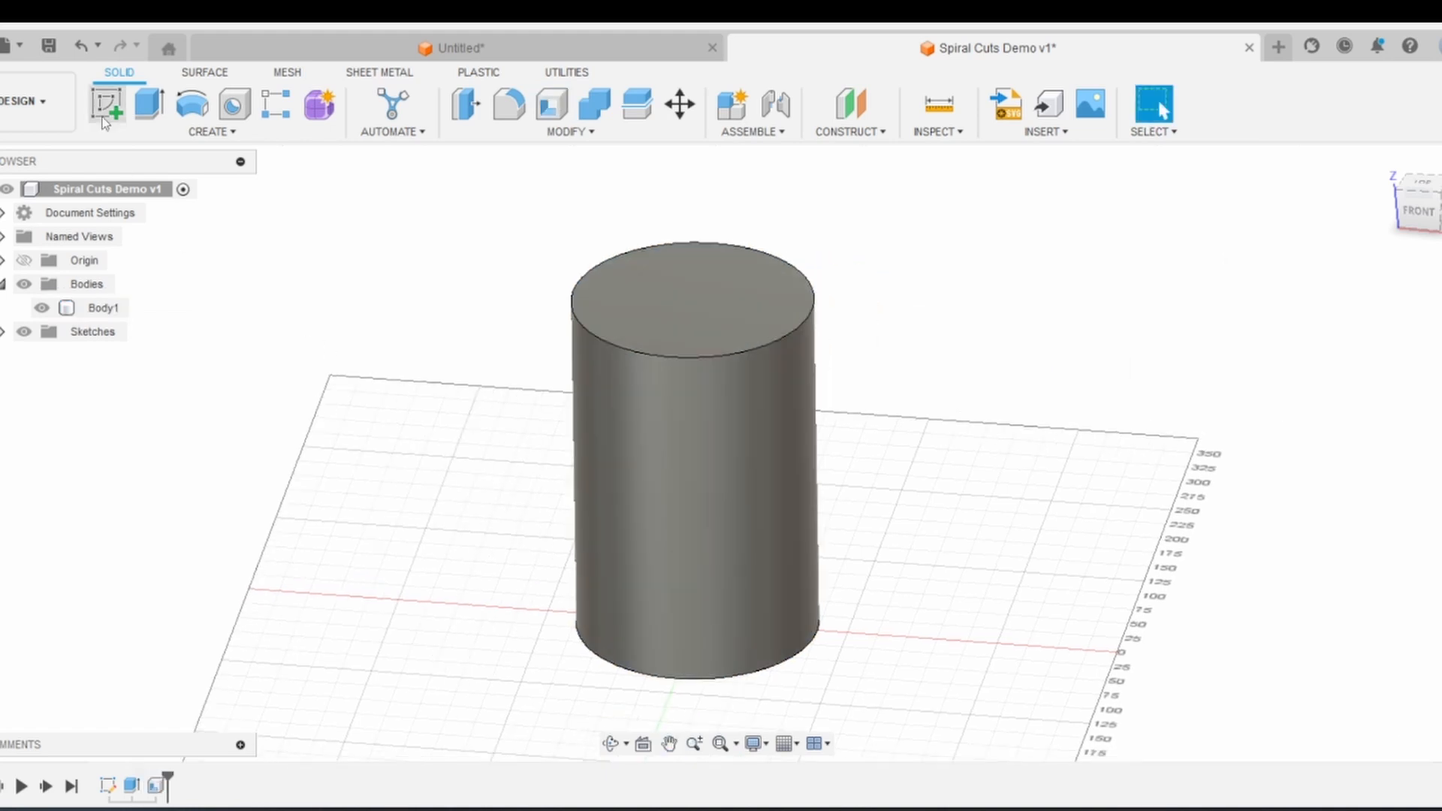
{"action": "left_click", "coordinate": [739, 553]}
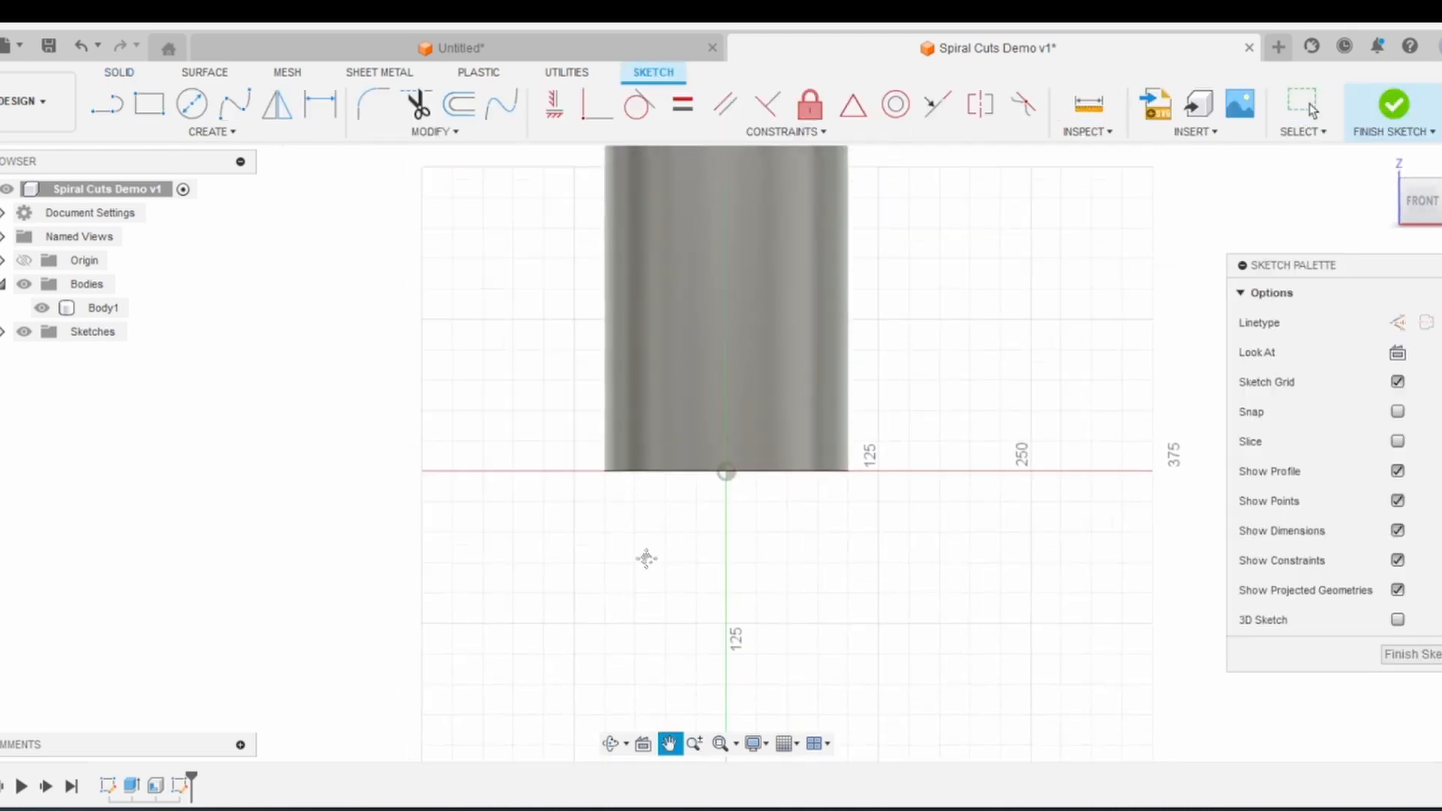
{"action": "key", "text": "l"}
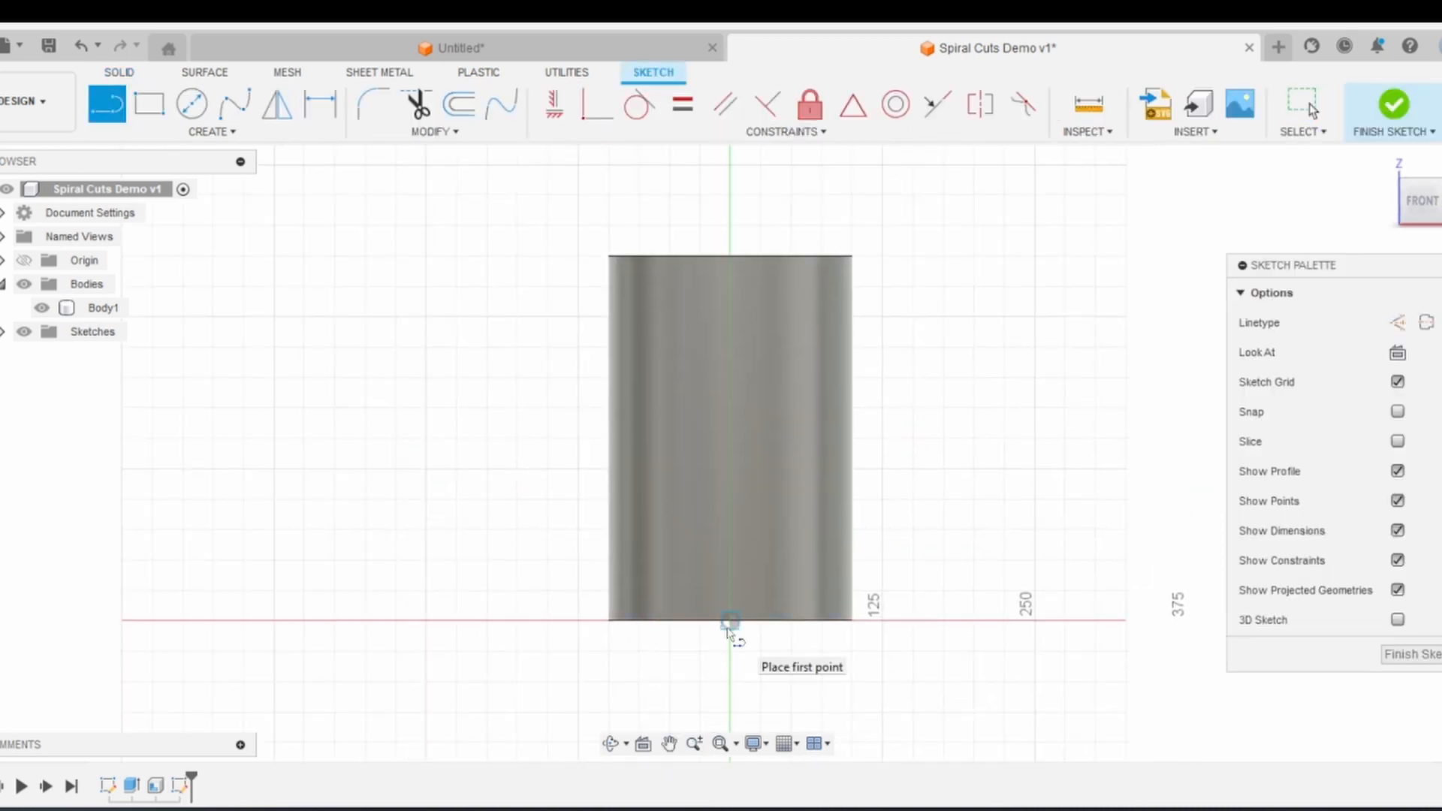
{"action": "left_click", "coordinate": [729, 598]}
{"action": "left_click", "coordinate": [730, 368]}
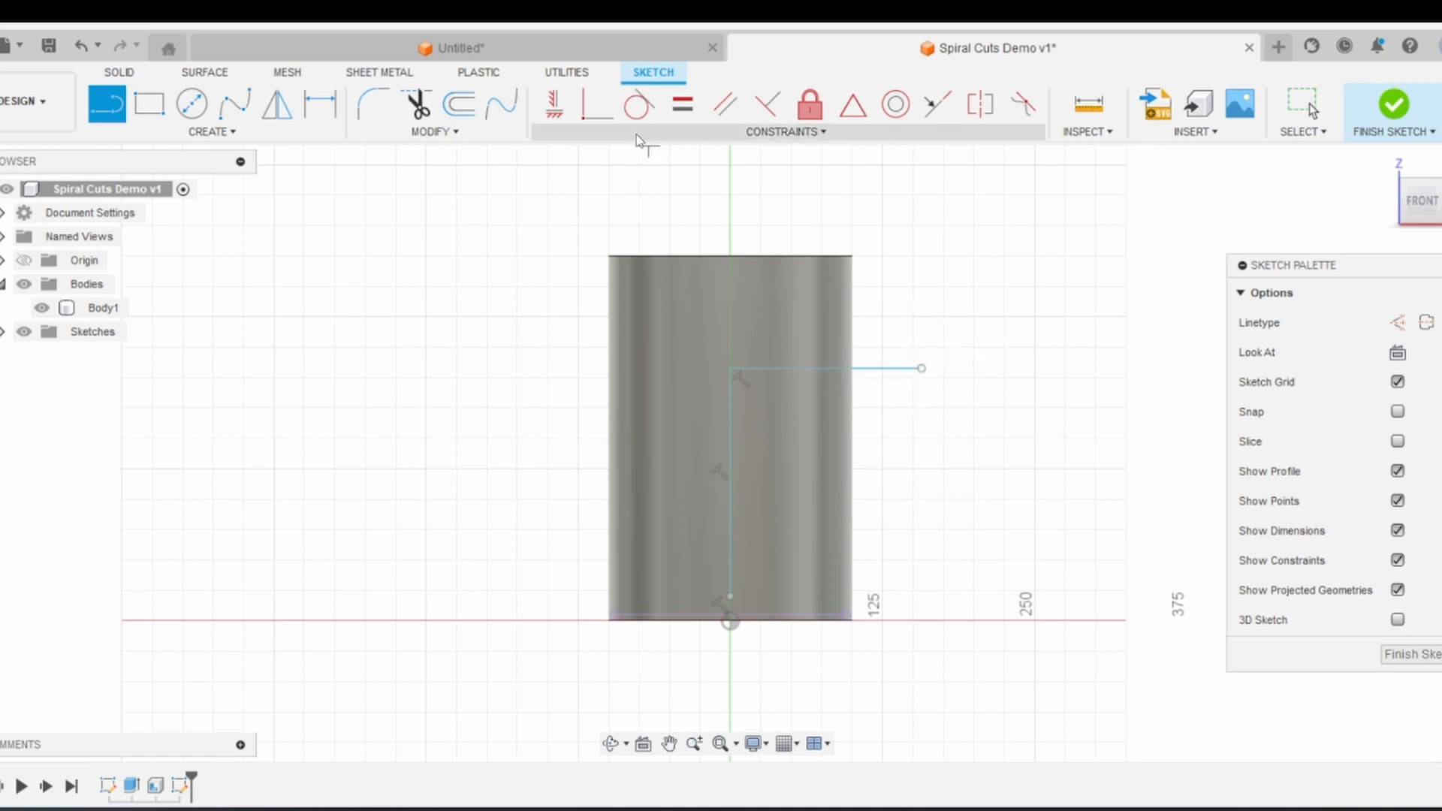
- Align the vertical line's lower endpoint with the origin using a Horizontal/Vertical constraint
{"action": "left_click", "coordinate": [597, 105]}
{"action": "scroll", "coordinate": [753, 607], "scroll_direction": "up", "scroll_amount": 3}
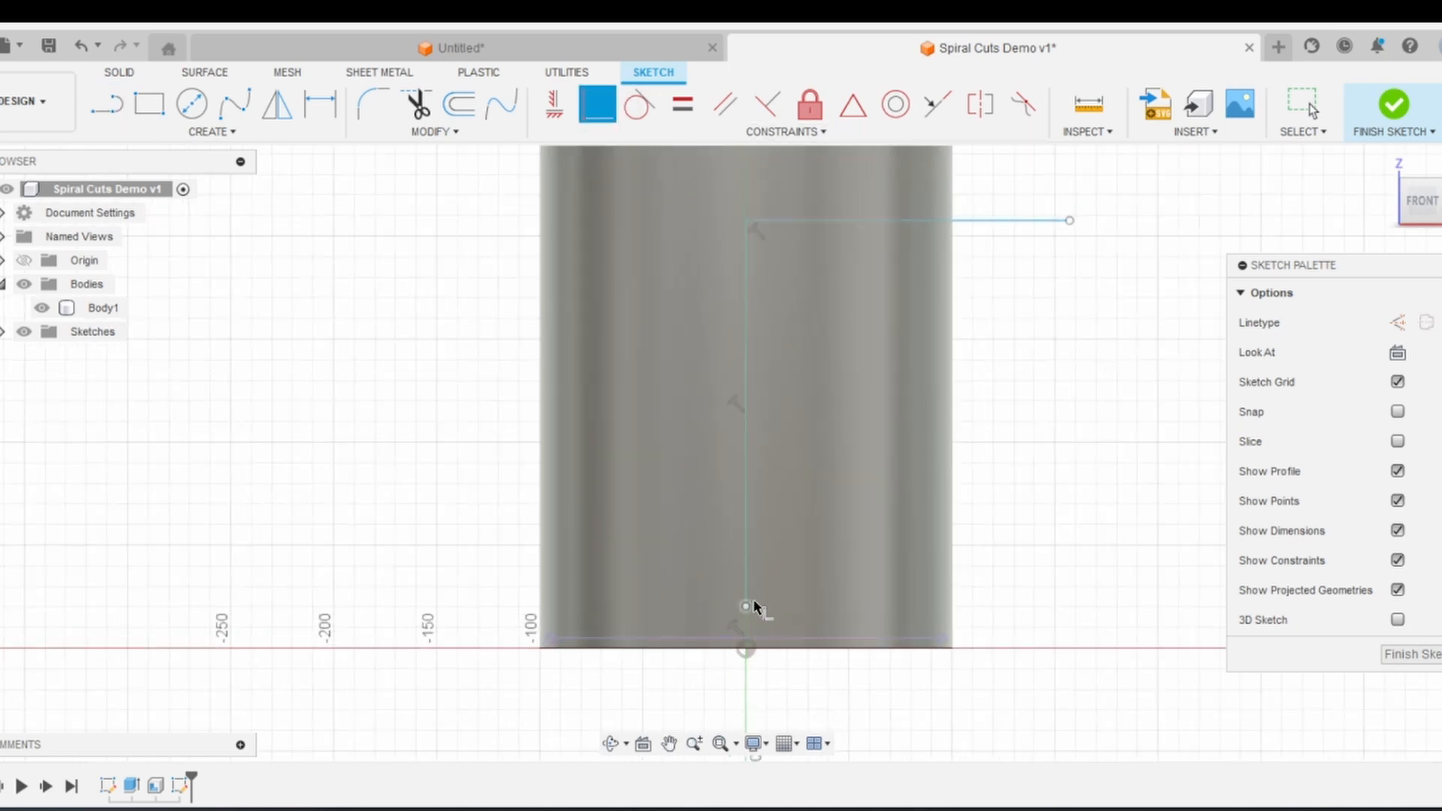
{"action": "left_click", "coordinate": [745, 648]}
{"action": "scroll", "coordinate": [744, 653], "scroll_direction": "down", "scroll_amount": 2}
- Dimension the horizontal line 50 mm below the cylinder's top edge
{"action": "left_click", "coordinate": [320, 105]}
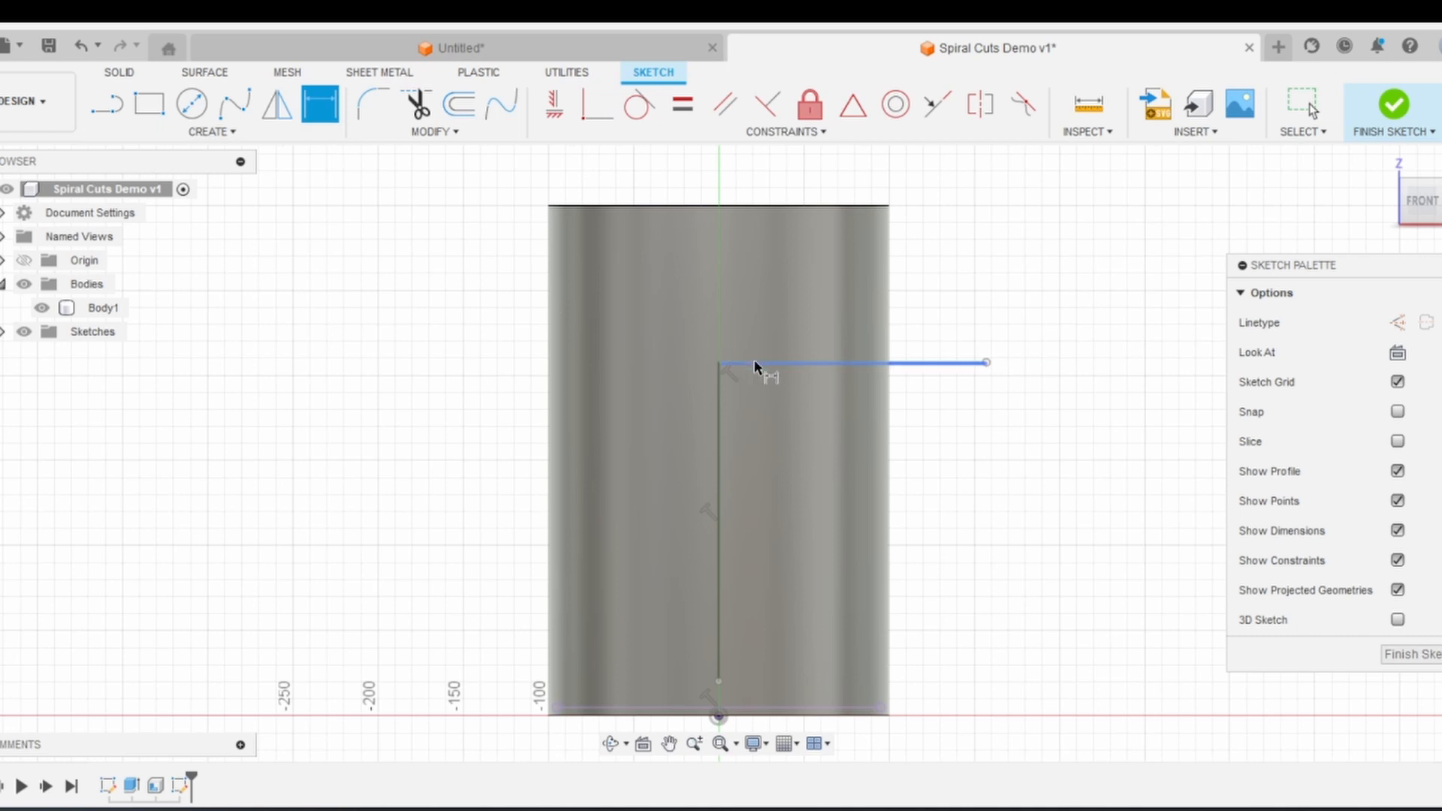
{"action": "left_click", "coordinate": [757, 205]}
{"action": "left_click", "coordinate": [453, 288]}
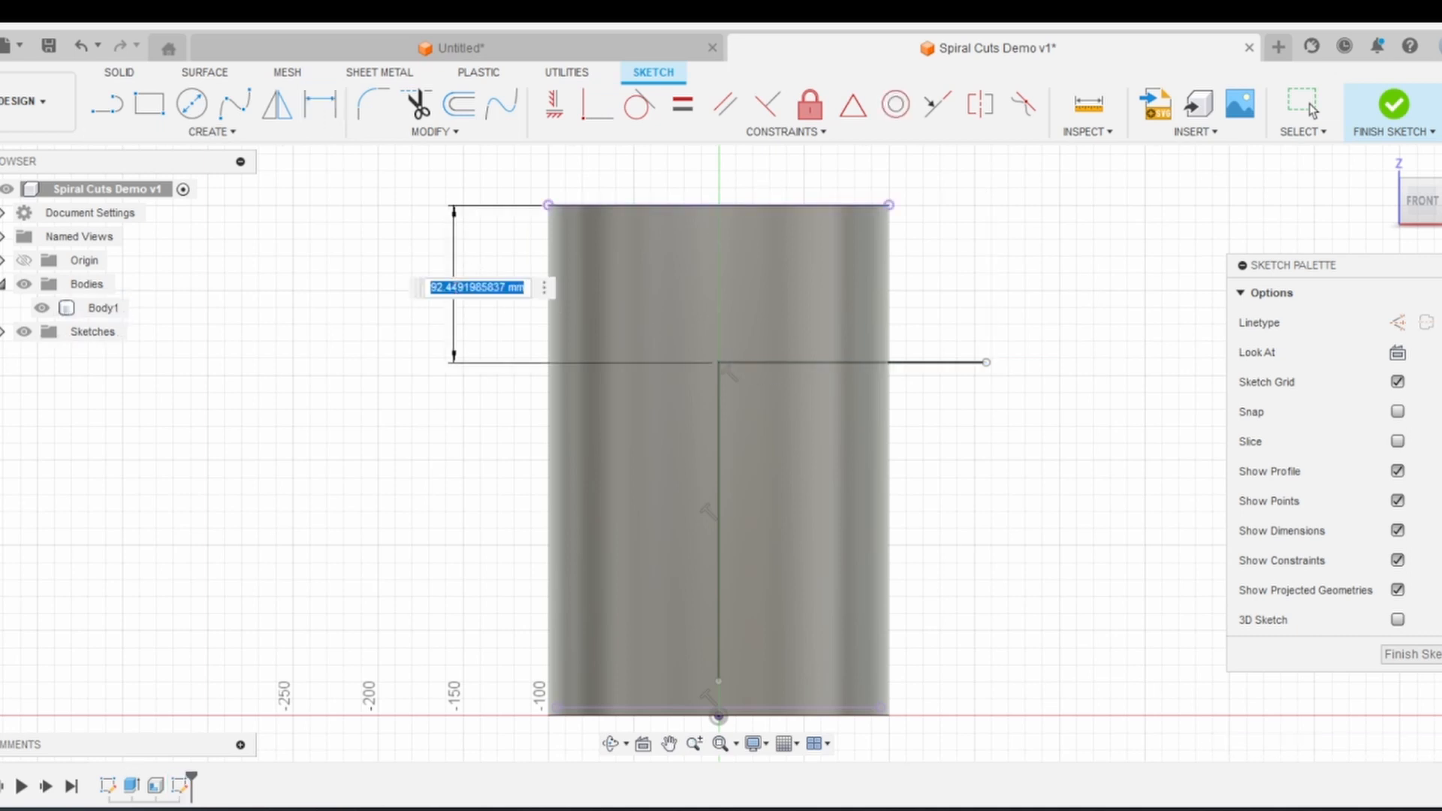
{"action": "type", "text": "50"}
{"action": "key", "text": "Return"}
- Dimension the vertical line's lower endpoint 50 mm above the origin and finish the sketch
{"action": "middle_click_drag", "start_coordinate": [686, 730], "coordinate": [736, 602]}
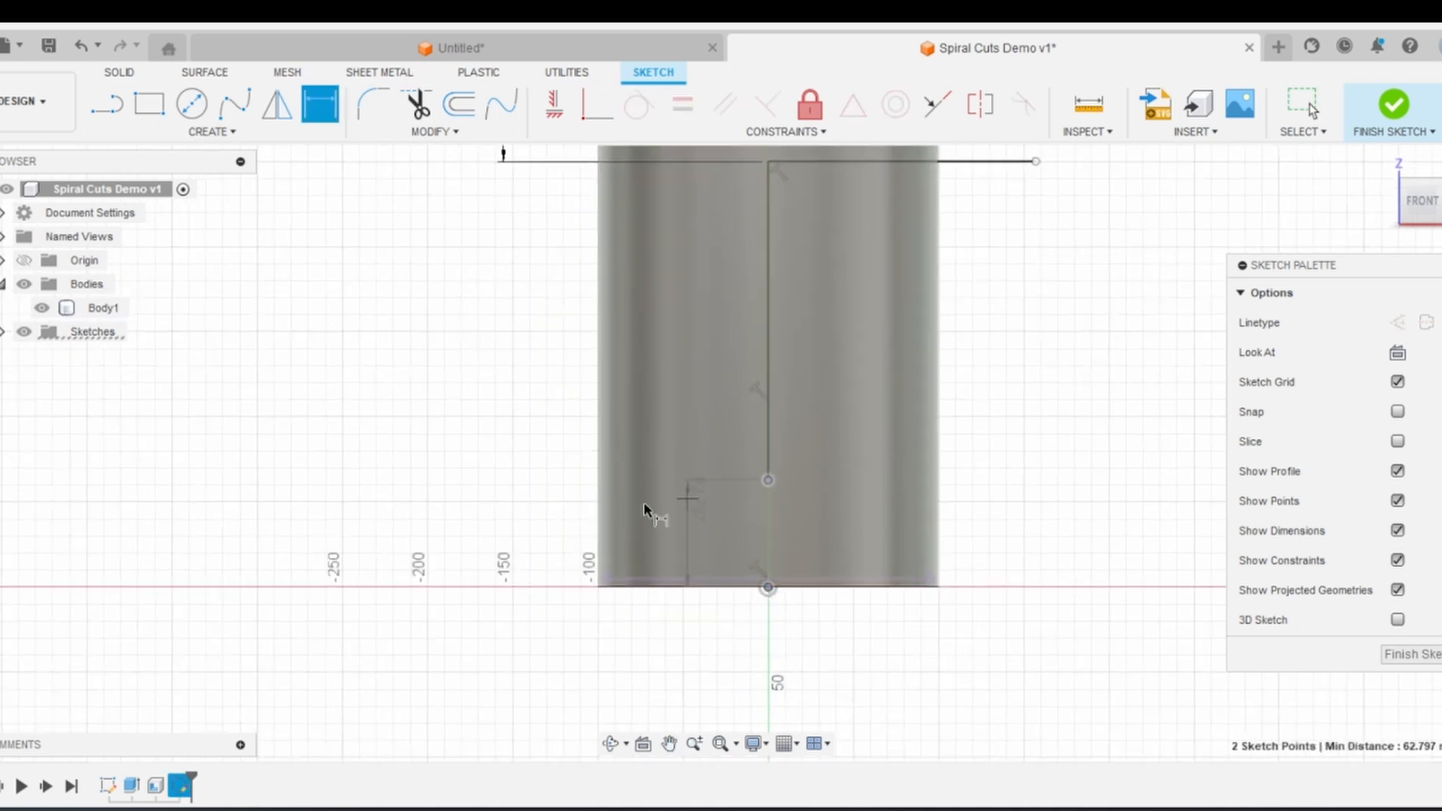
{"action": "left_click", "coordinate": [502, 531]}
{"action": "type", "text": "50"}
{"action": "key", "text": "Return"}
{"action": "scroll", "coordinate": [620, 719], "scroll_direction": "down", "scroll_amount": 2}
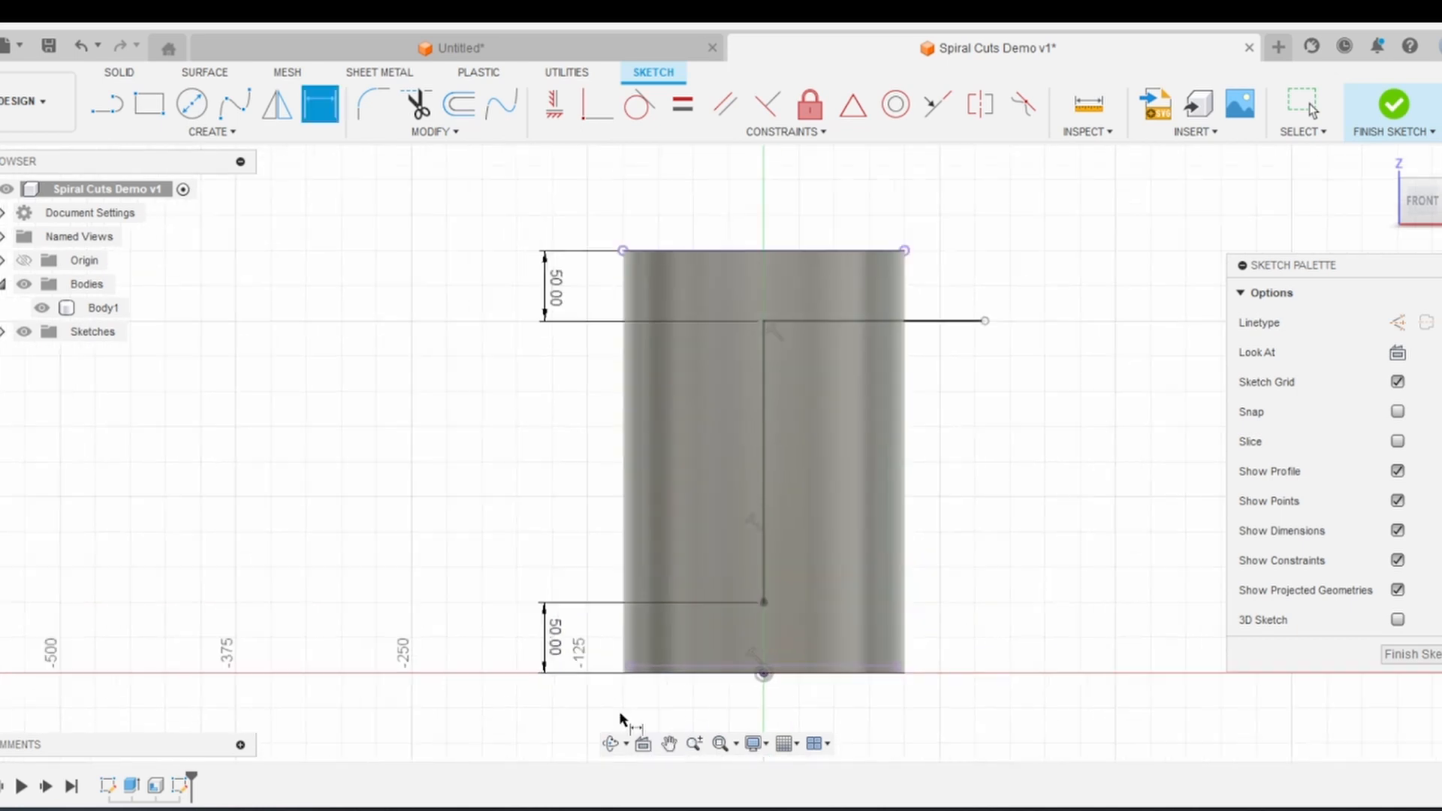
{"action": "left_click", "coordinate": [1419, 659]}
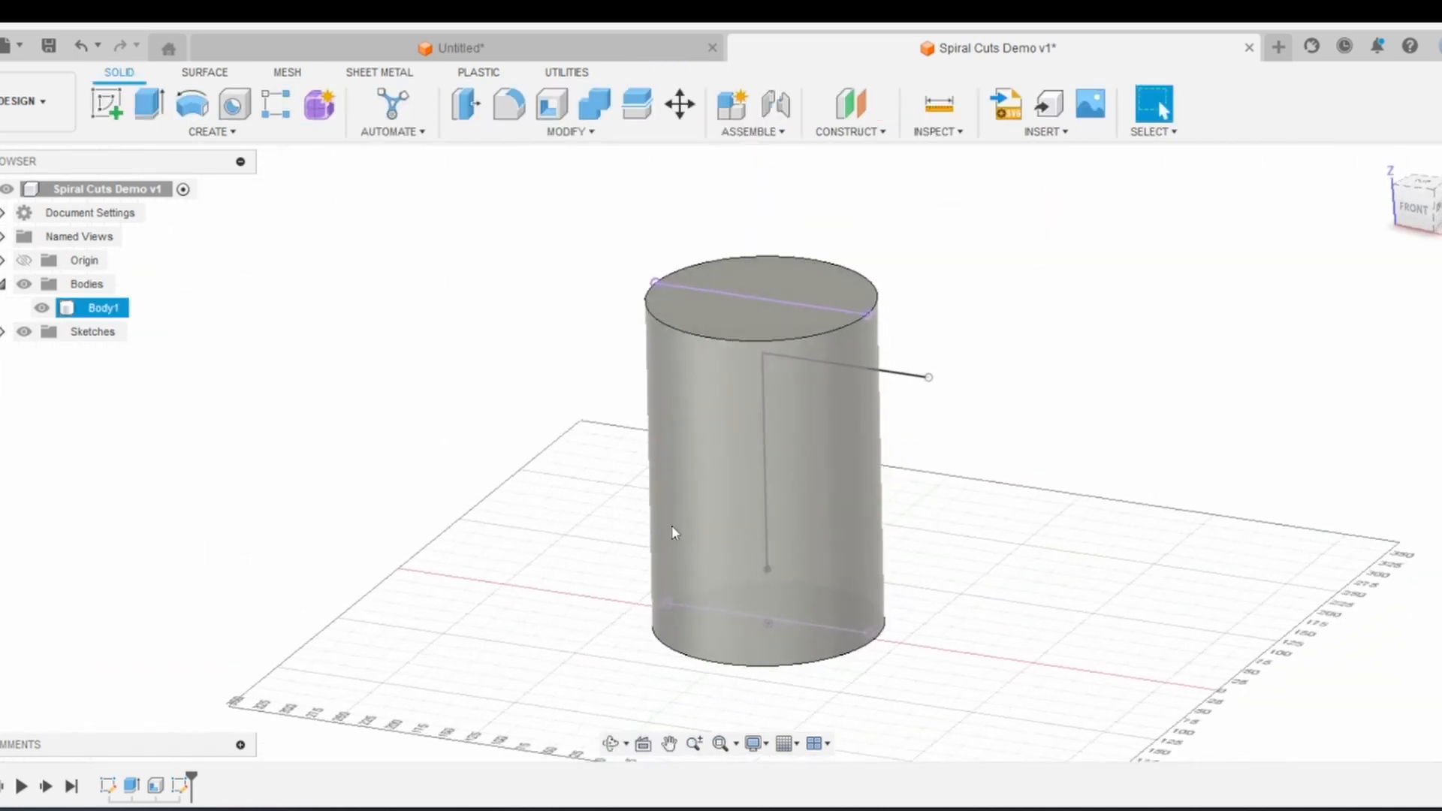
- Sweep the horizontal line along the vertical line as a new surface body with a 360-degree twist angle
{"action": "left_click", "coordinate": [207, 73]}
{"action": "left_click", "coordinate": [211, 131]}
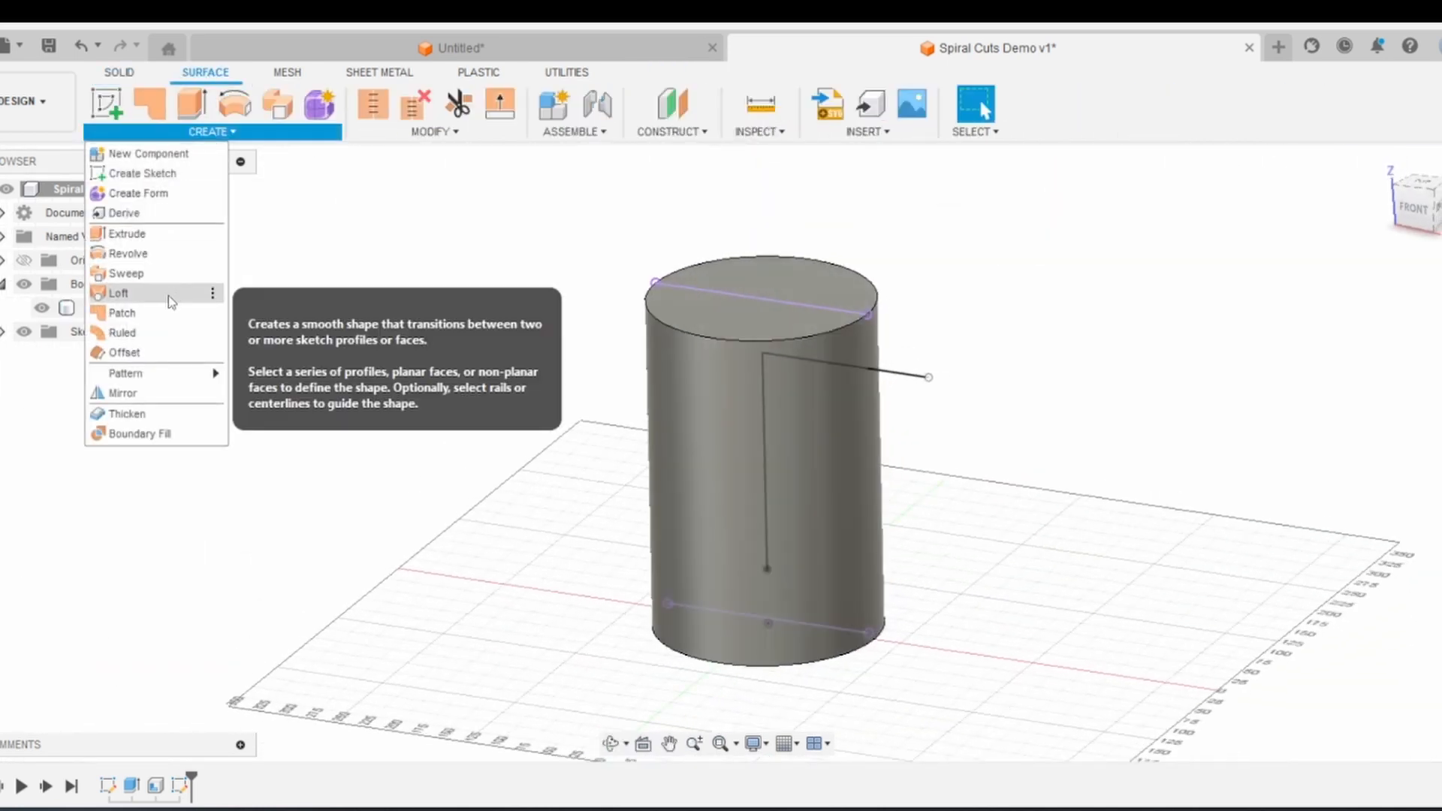
{"action": "left_click", "coordinate": [163, 276]}
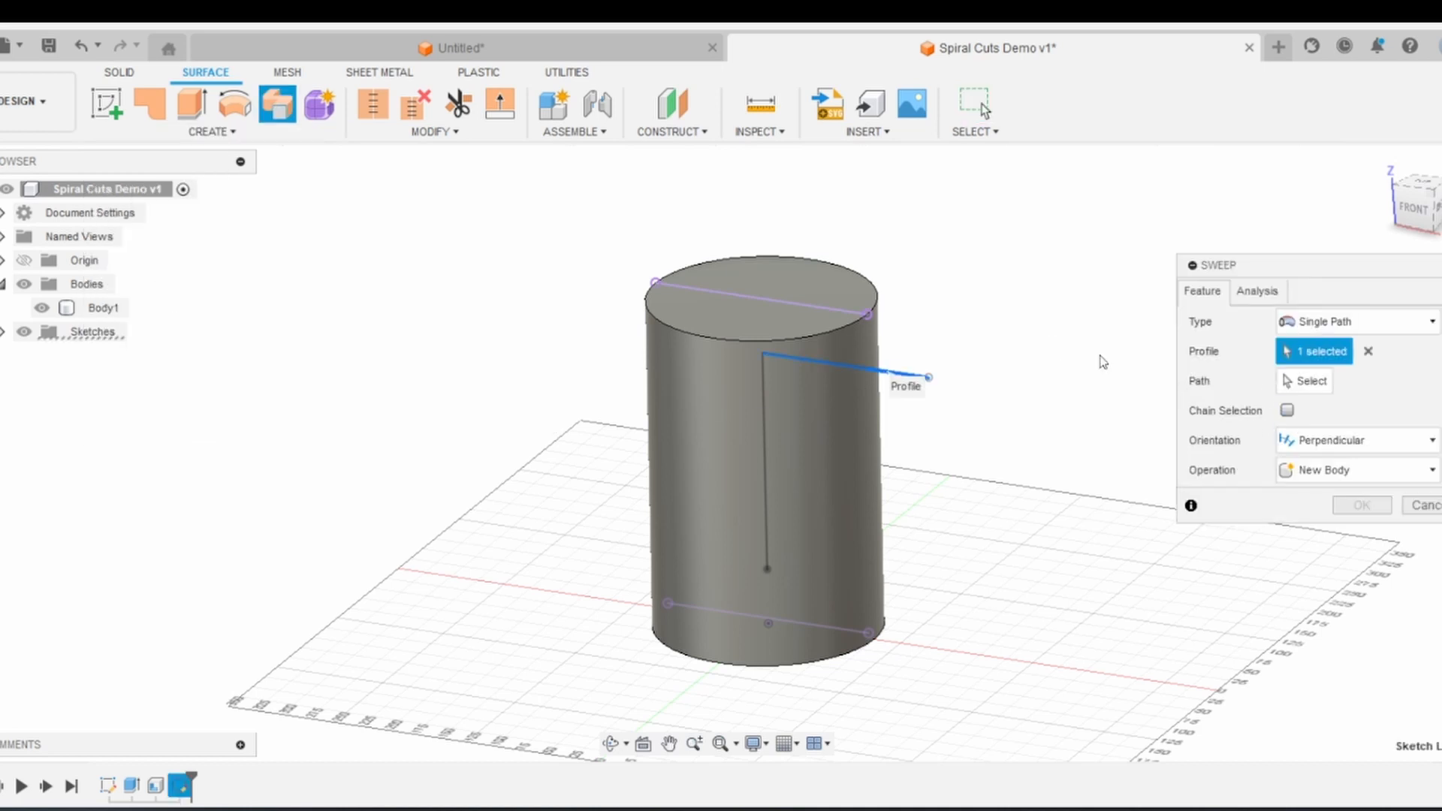
{"action": "left_click", "coordinate": [766, 467]}
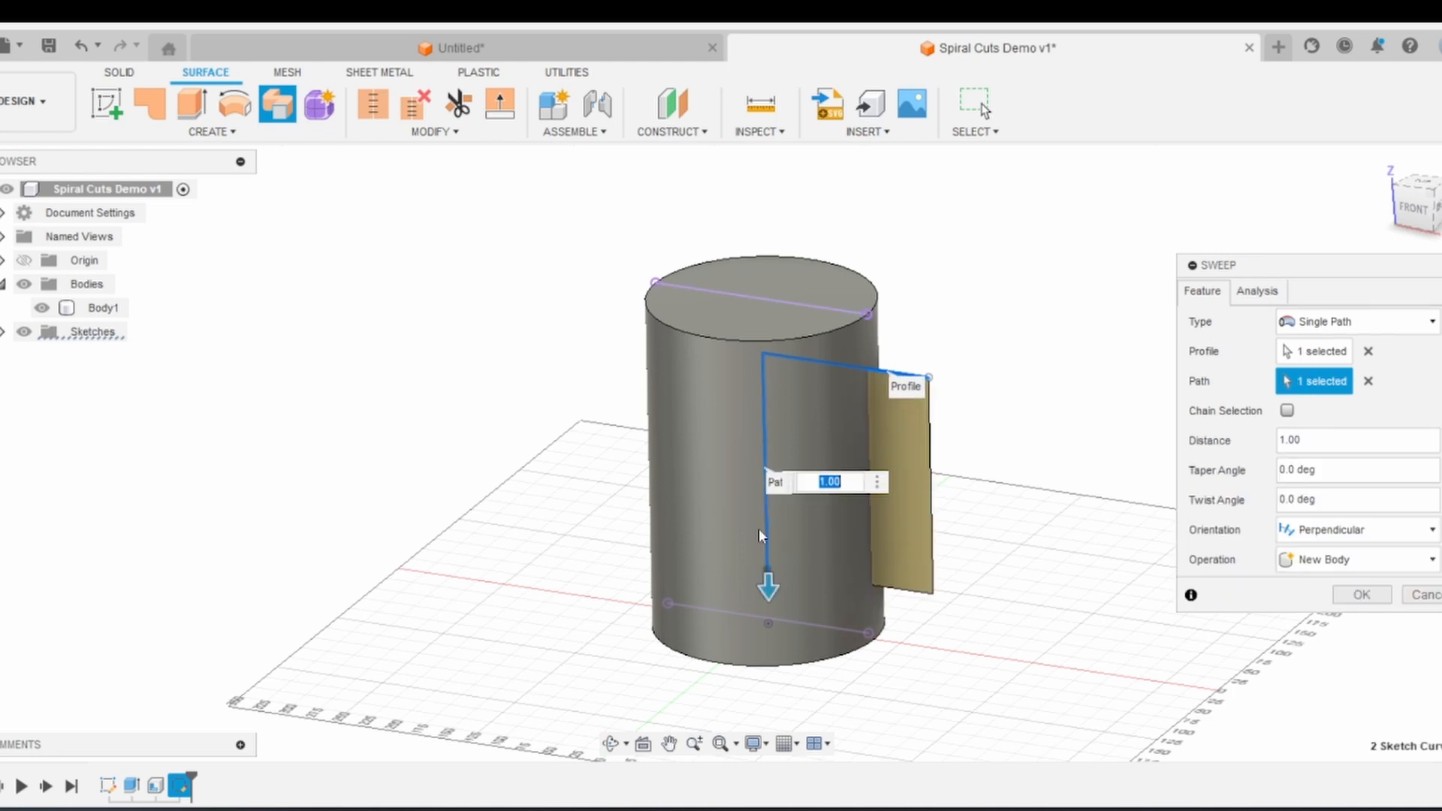
{"action": "mouse_move", "coordinate": [758, 529]}
{"action": "middle_mouse_down", "text": "shift"}
{"action": "mouse_move", "coordinate": [698, 503]}
{"action": "mouse_move", "coordinate": [740, 488]}
{"action": "middle_mouse_up", "text": "shift"}
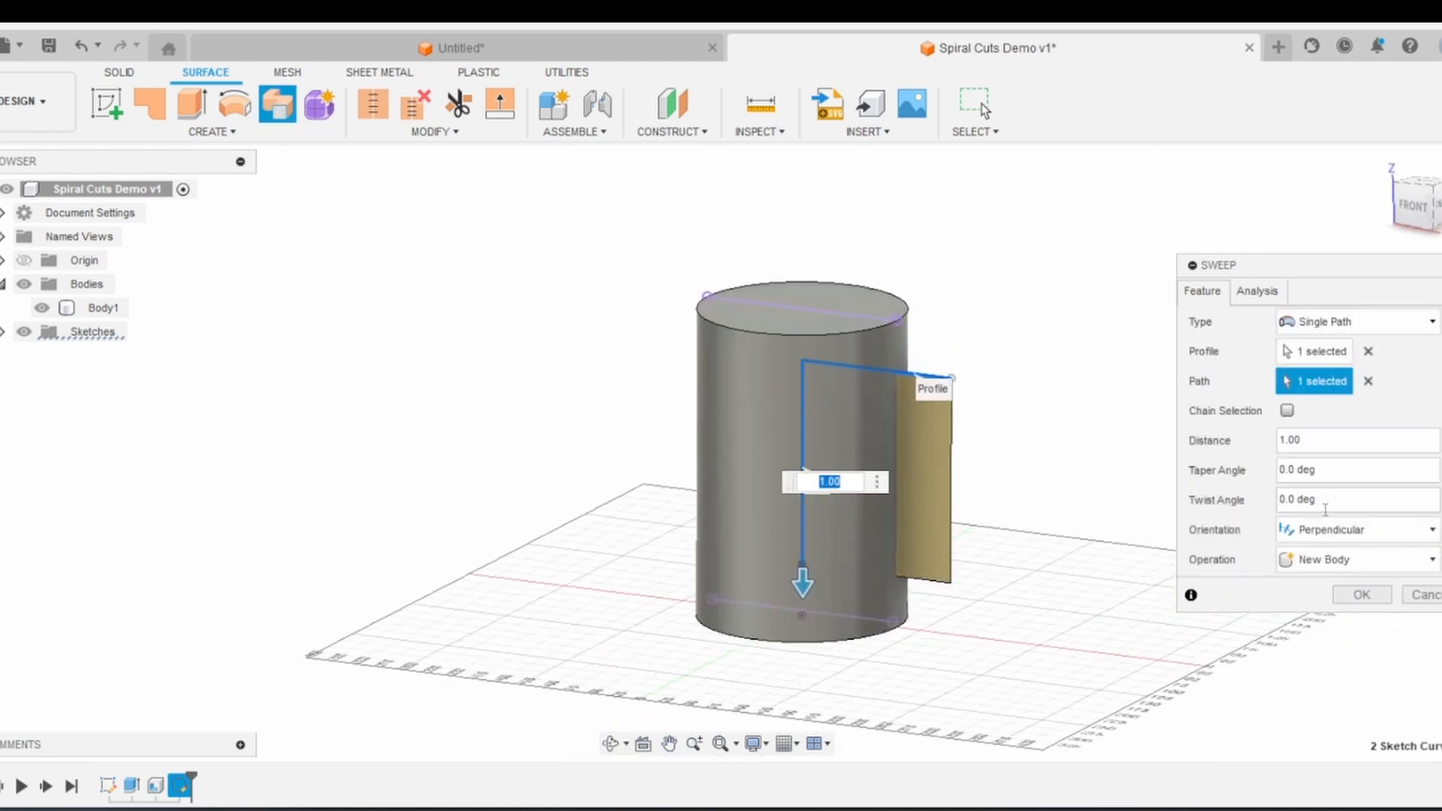
{"action": "key", "text": "Return"}
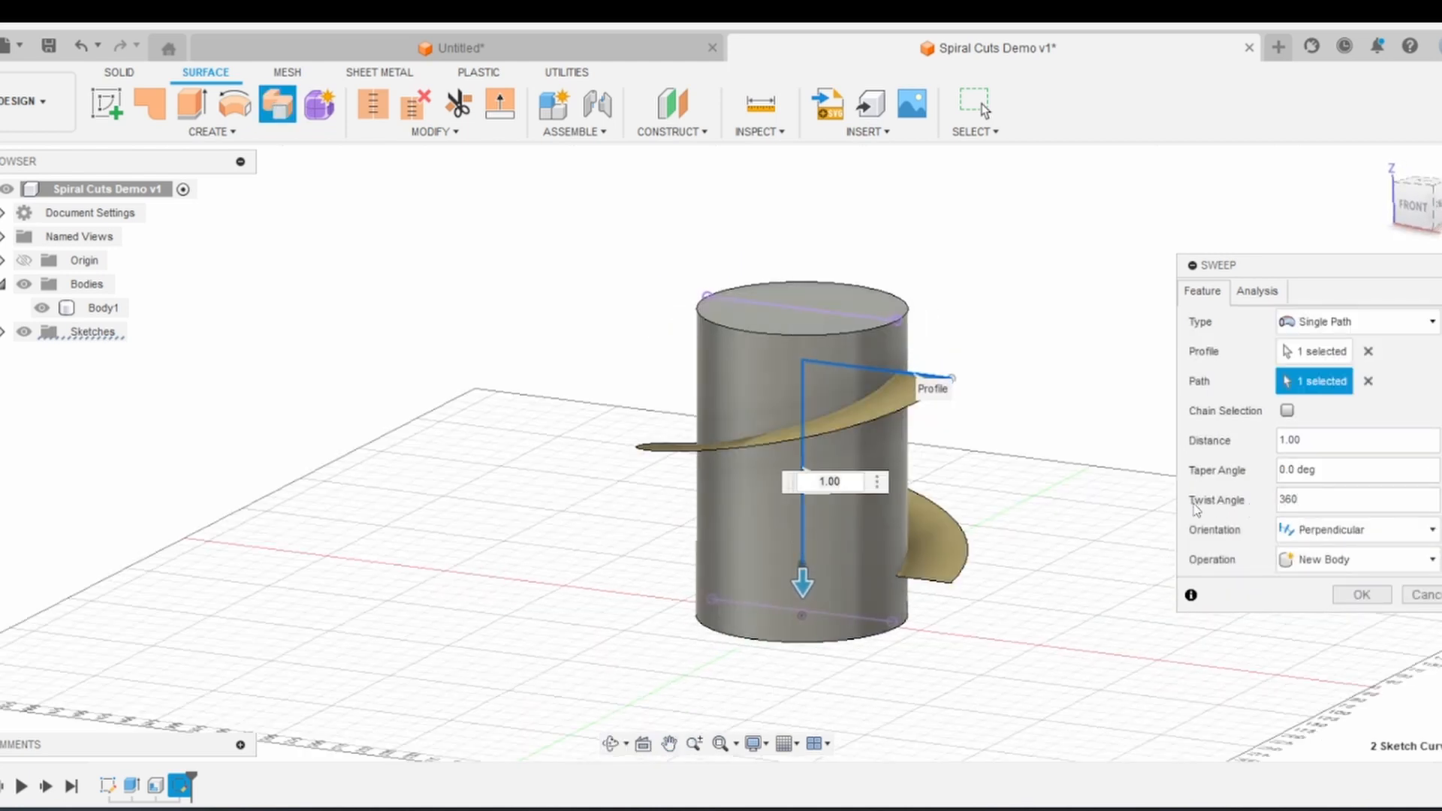
{"action": "left_click", "coordinate": [1361, 595]}
- Thicken the spiral surface 10 mm on one side as a Cut through the cylinder
{"action": "middle_click_drag", "start_coordinate": [853, 566], "coordinate": [913, 568], "text": "shift"}
{"action": "left_click", "coordinate": [235, 134]}
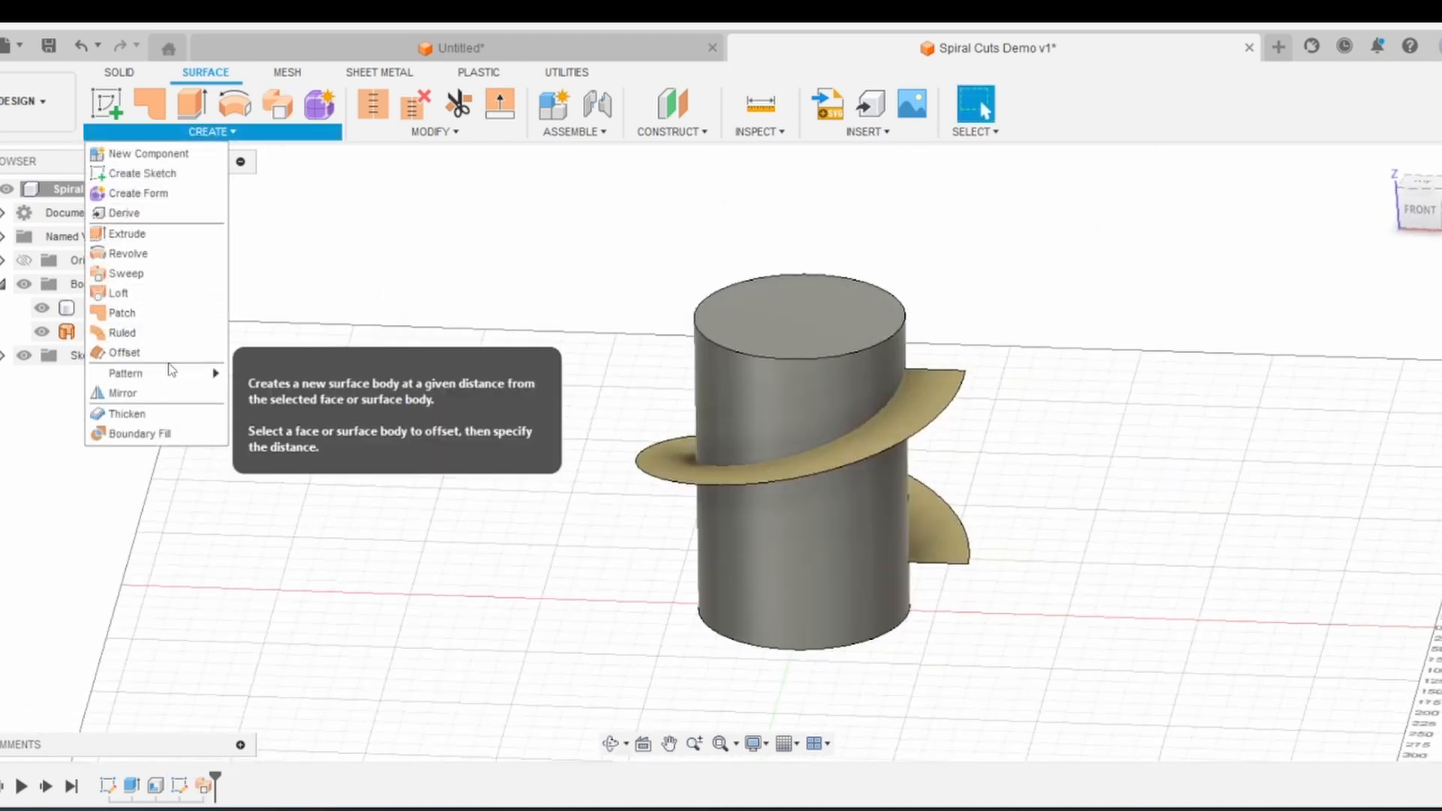
{"action": "left_click", "coordinate": [127, 413]}
{"action": "left_click", "coordinate": [659, 460]}
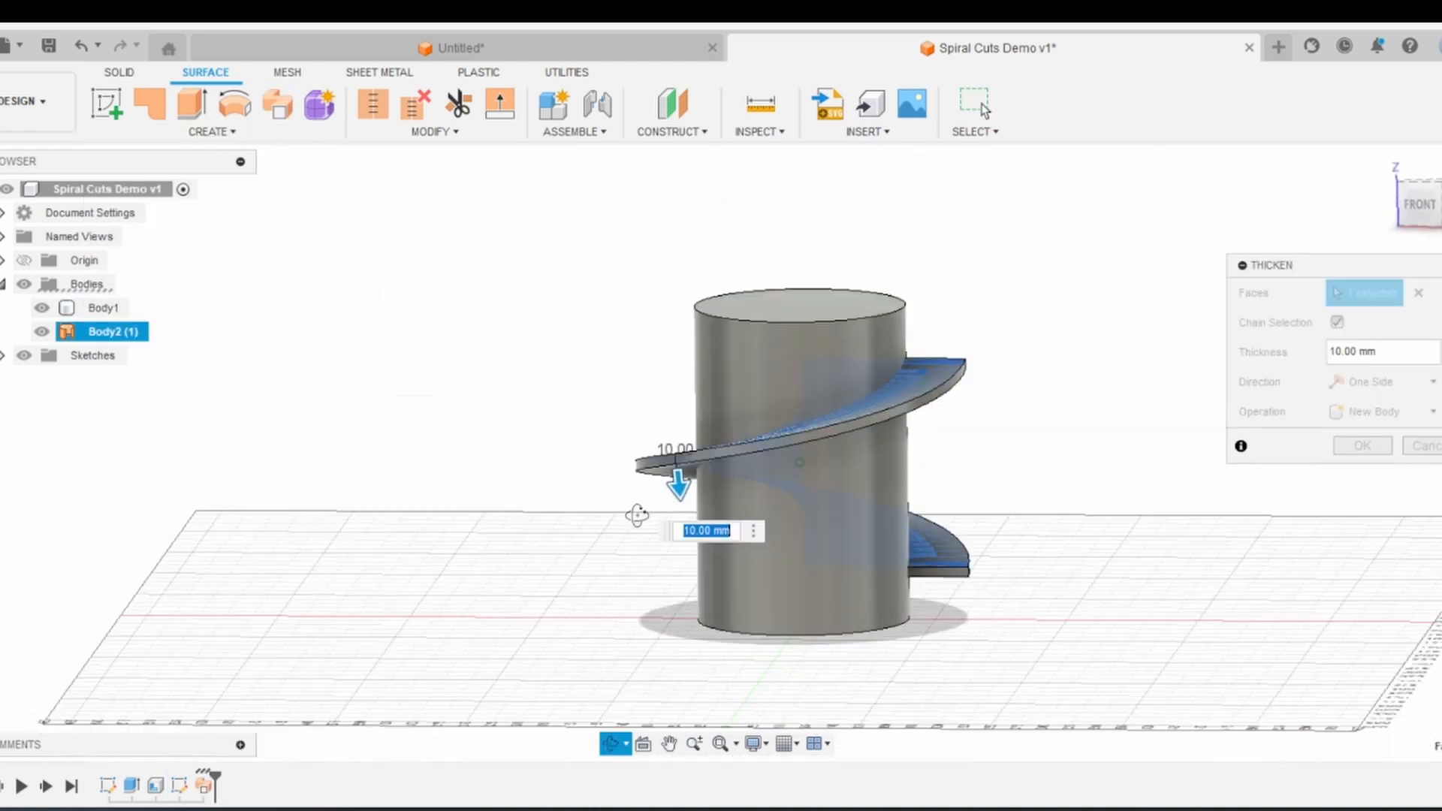
{"action": "scroll", "coordinate": [885, 467], "scroll_direction": "up", "scroll_amount": 2}
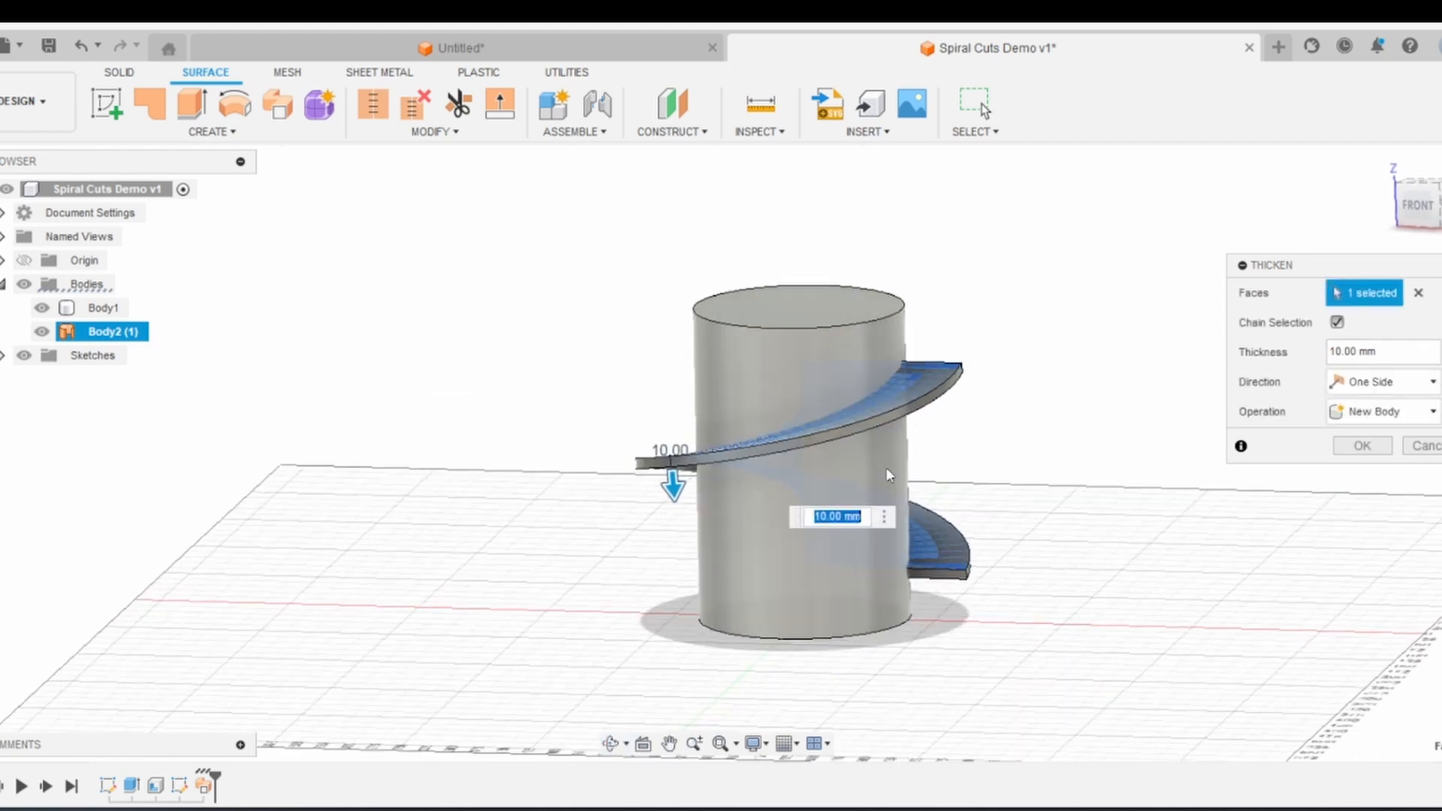
{"action": "left_click", "coordinate": [1381, 411]}
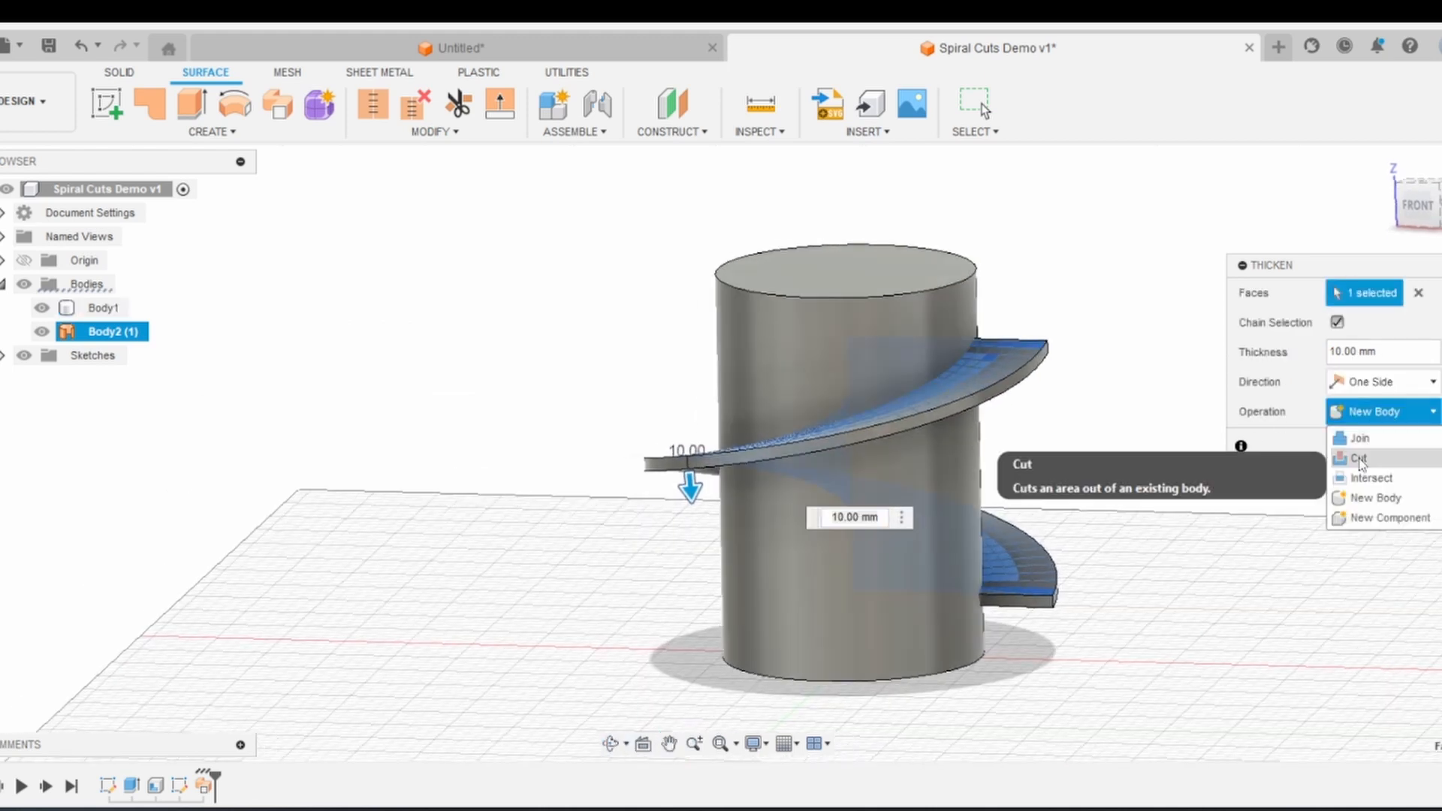
{"action": "left_click", "coordinate": [1361, 463]}
{"action": "middle_click_drag", "start_coordinate": [1039, 458], "coordinate": [976, 460], "text": "shift"}
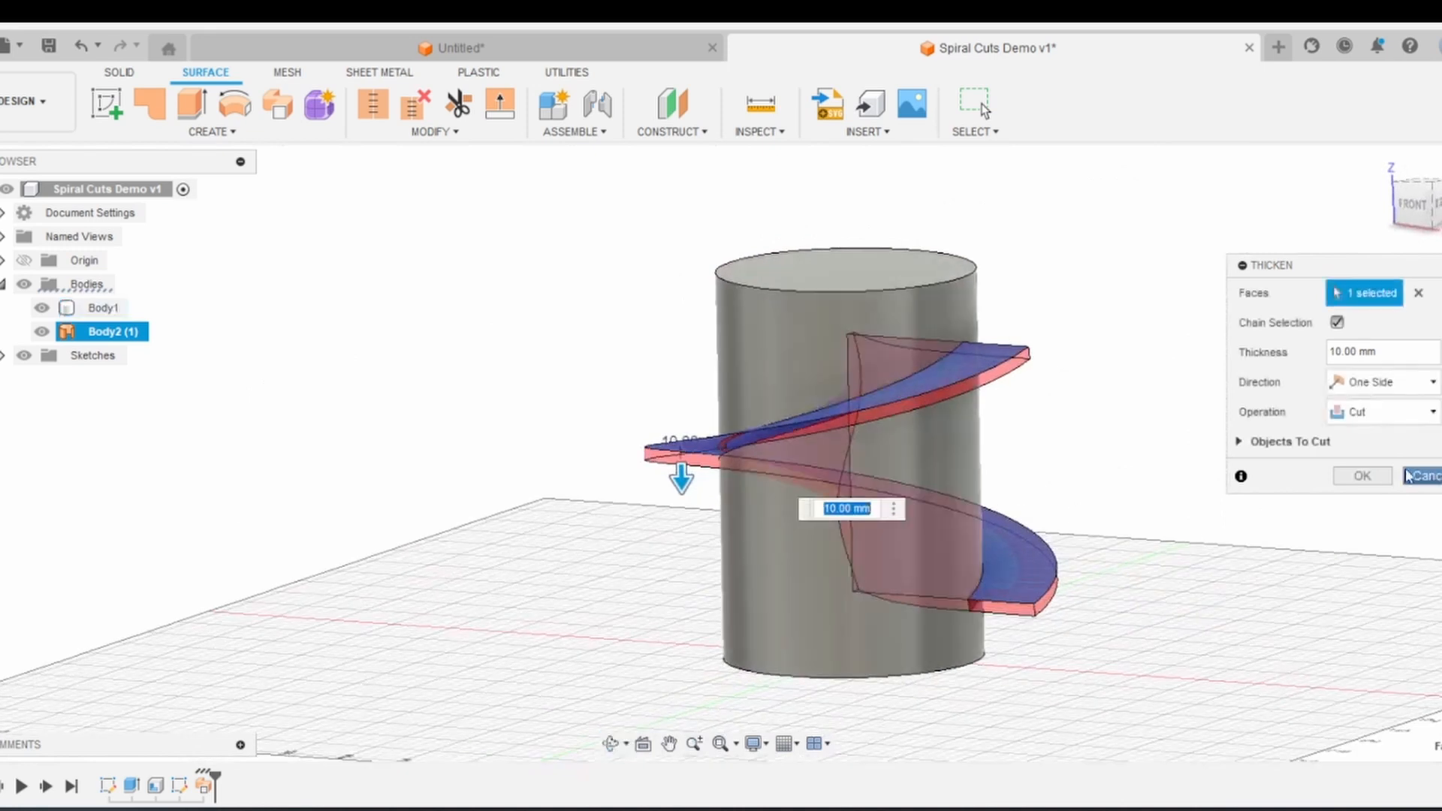
{"action": "left_click", "coordinate": [1362, 476]}
- Create a full circular pattern of the spiral Thicken cut around the vertical Z axis with a quantity of 12
{"action": "middle_click_drag", "start_coordinate": [935, 535], "coordinate": [798, 465], "text": "shift"}
{"action": "left_click", "coordinate": [212, 131]}
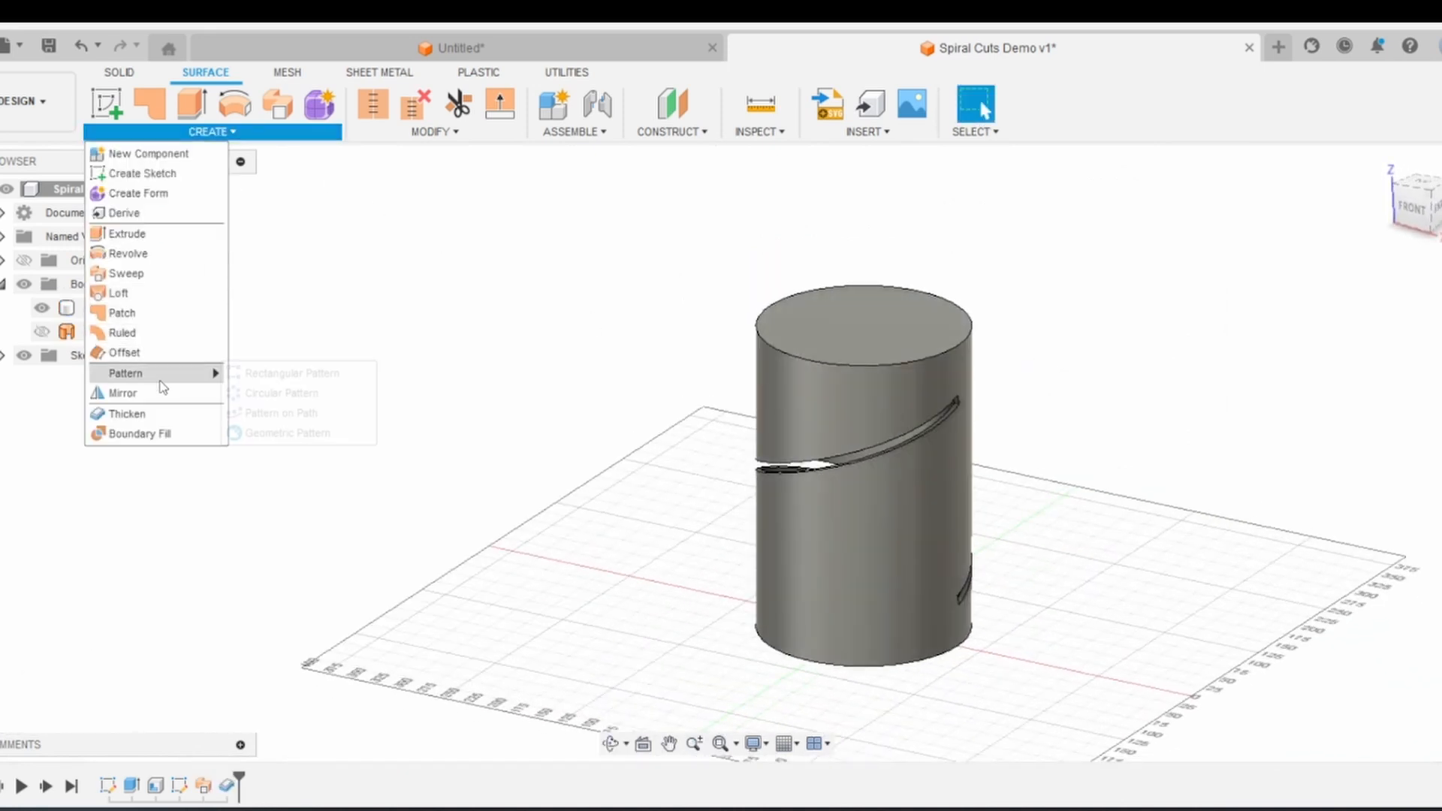
{"action": "left_click", "coordinate": [248, 390]}
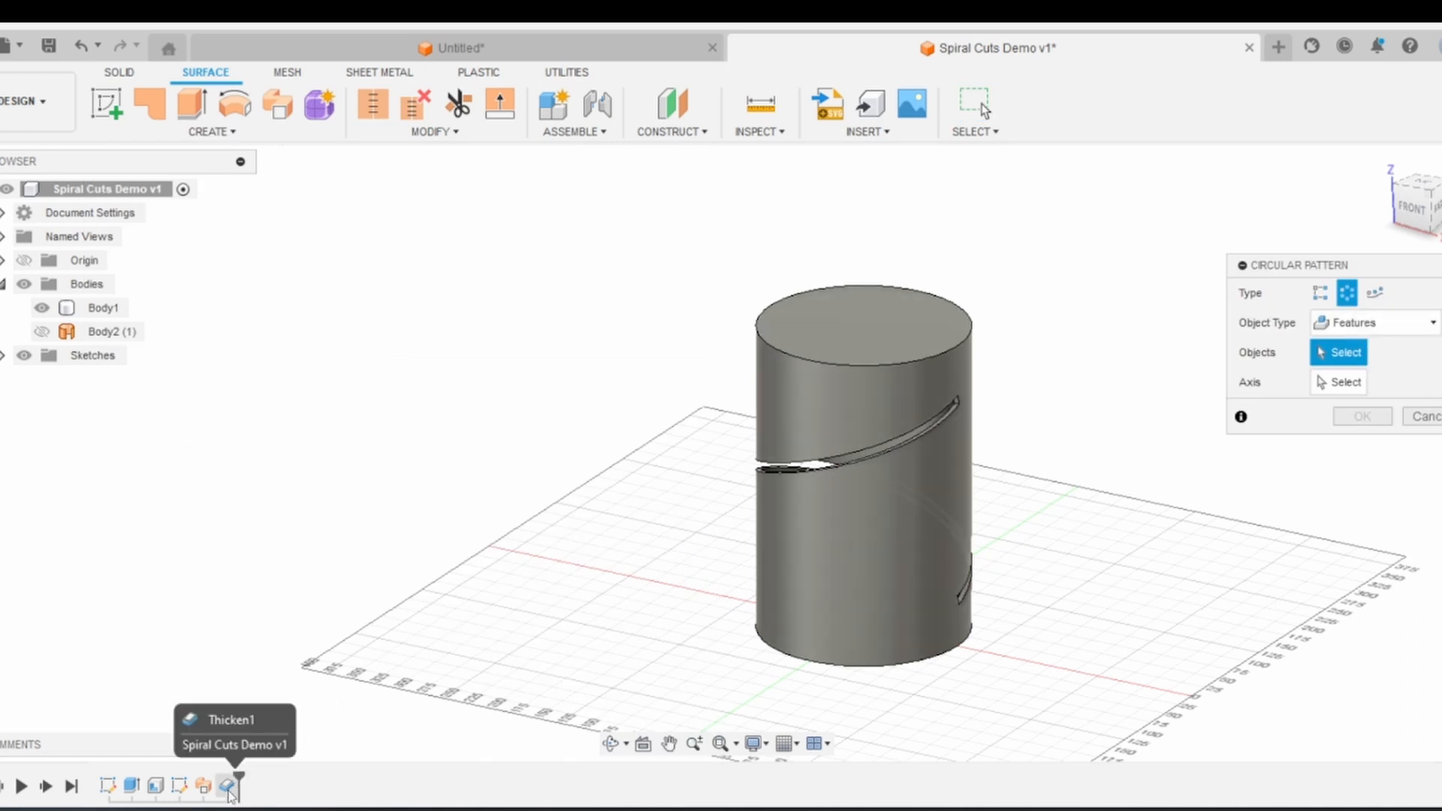
{"action": "left_click", "coordinate": [227, 786]}
{"action": "left_click", "coordinate": [1351, 385]}
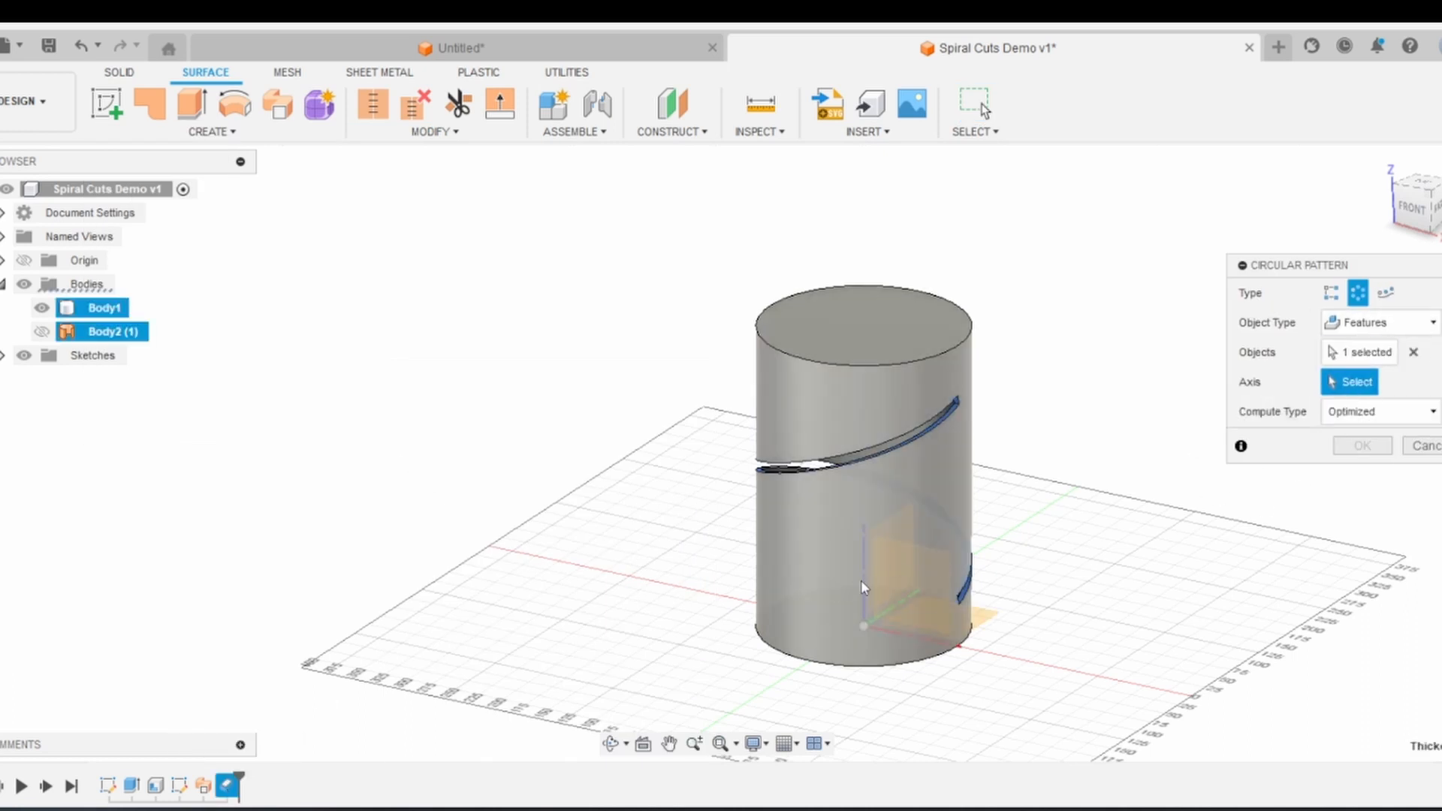
{"action": "left_click", "coordinate": [861, 580]}
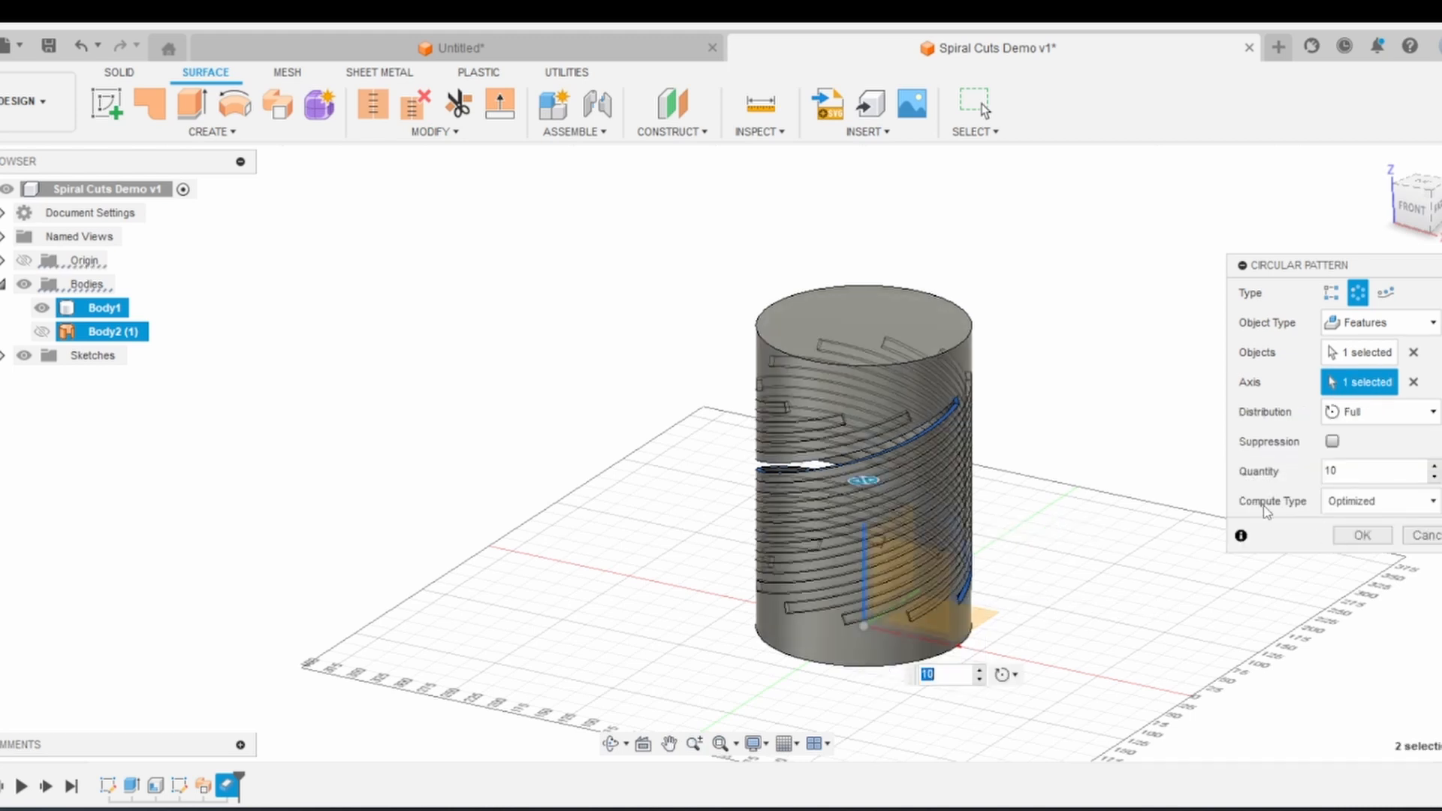
{"action": "middle_click_drag", "start_coordinate": [1051, 533], "coordinate": [1093, 524], "text": "shift"}
{"action": "scroll", "coordinate": [885, 499], "scroll_direction": "up", "scroll_amount": 4}
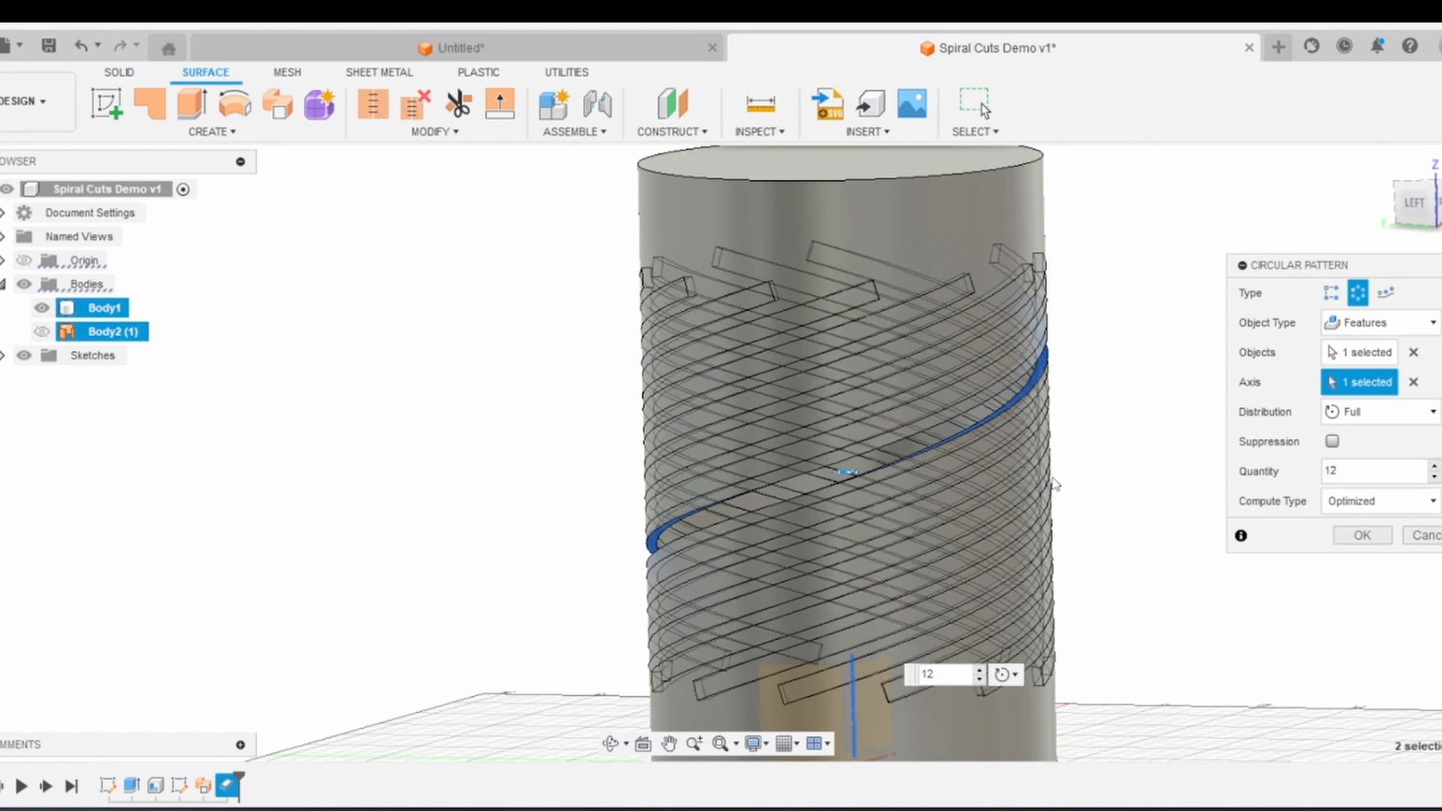
{"action": "middle_click_drag", "start_coordinate": [1126, 485], "coordinate": [1299, 529], "text": "shift"}
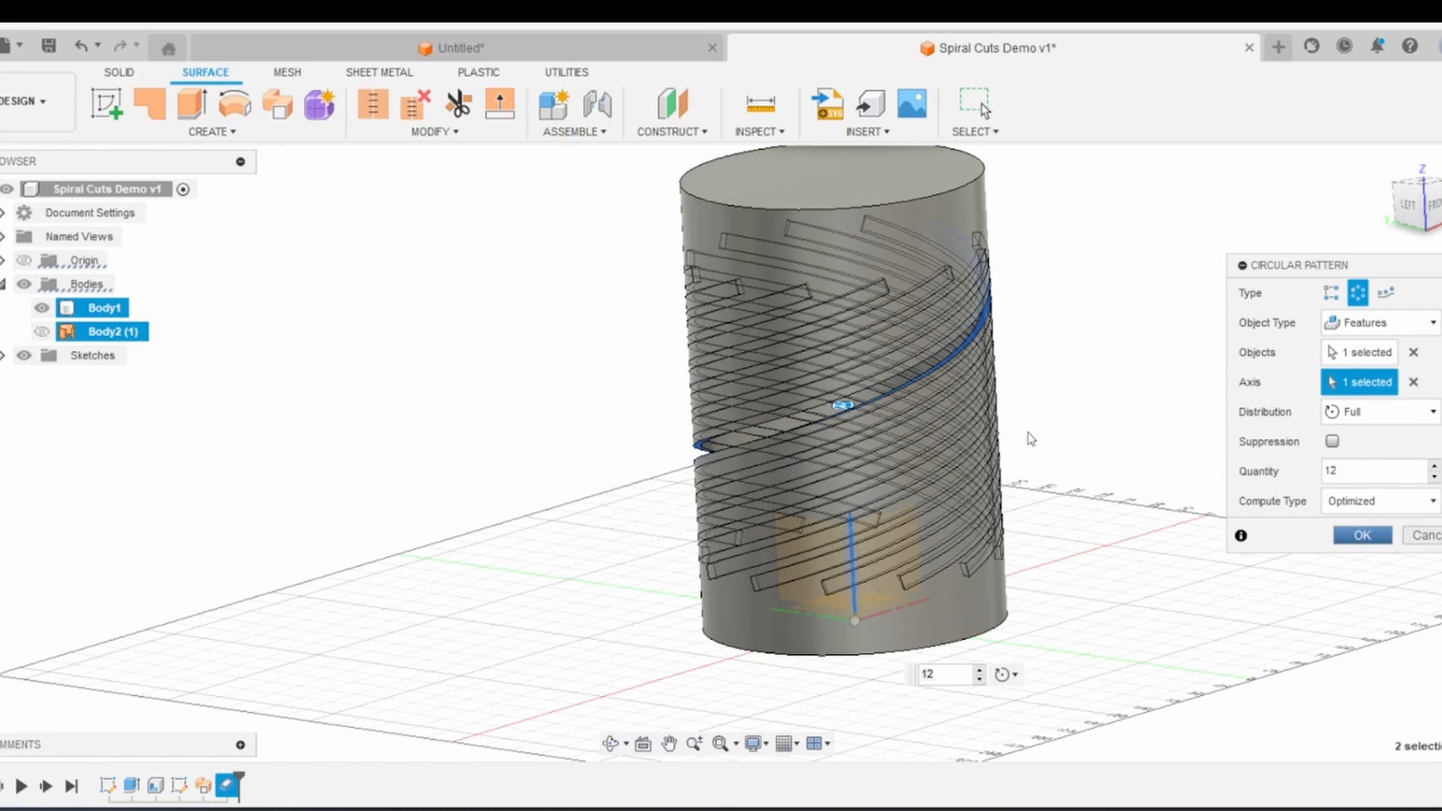
{"action": "key", "text": "Return"}
- Edit the circular pattern to use the Adjust compute type and a quantity of 10
{"action": "middle_click_drag", "start_coordinate": [889, 517], "coordinate": [810, 584], "text": "shift"}
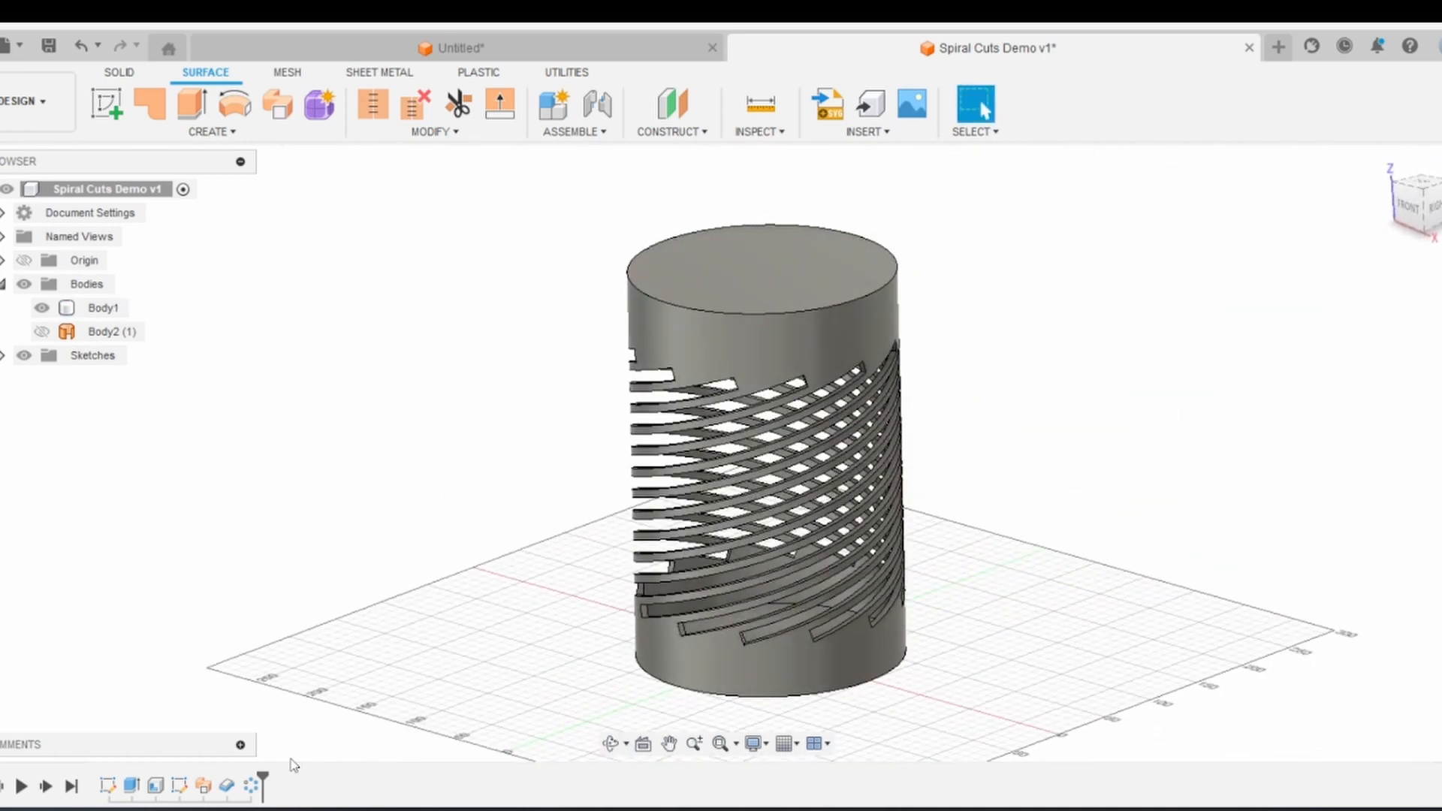
{"action": "double_click", "coordinate": [251, 786]}
{"action": "left_click", "coordinate": [1352, 484]}
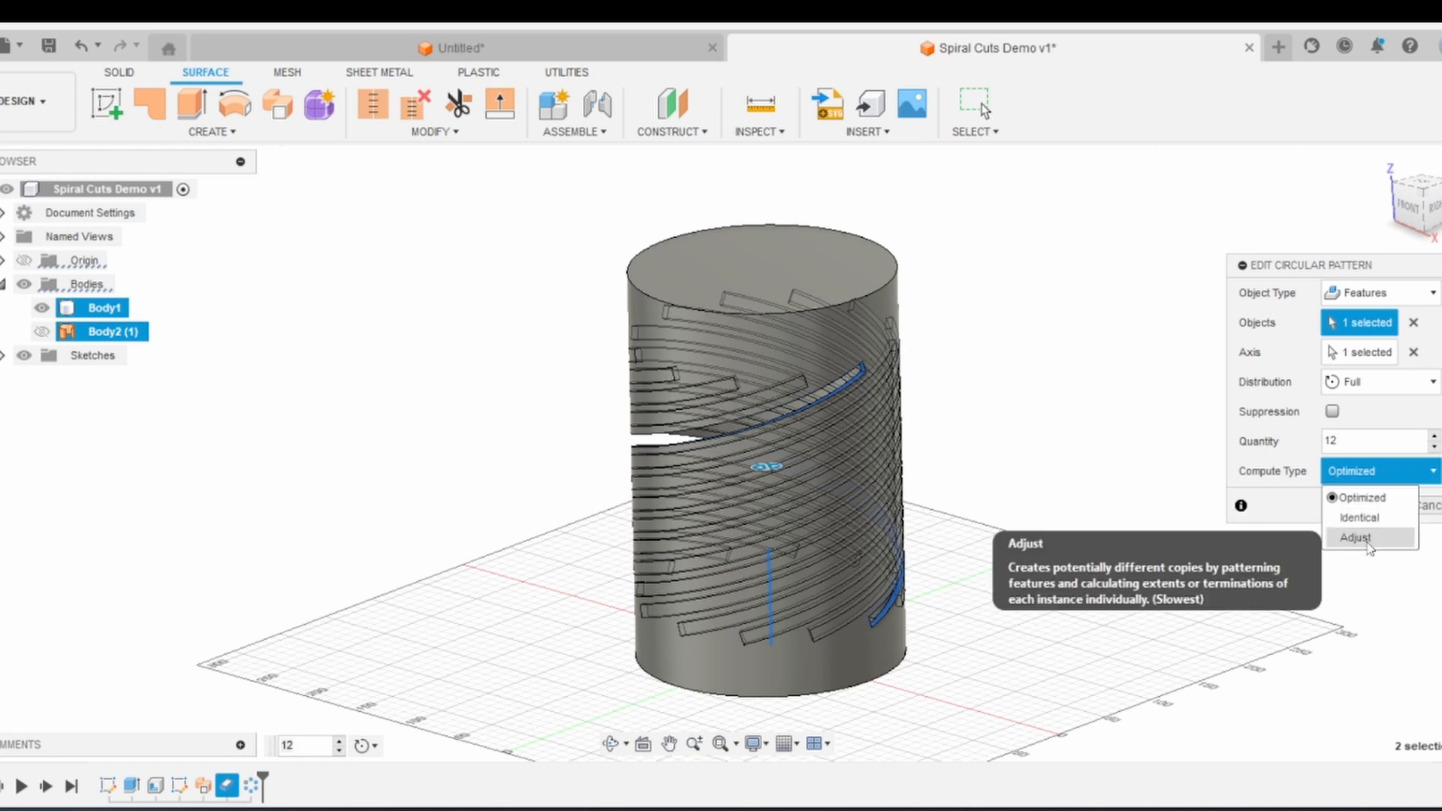
{"action": "left_click", "coordinate": [1344, 543]}
{"action": "type", "text": "10"}
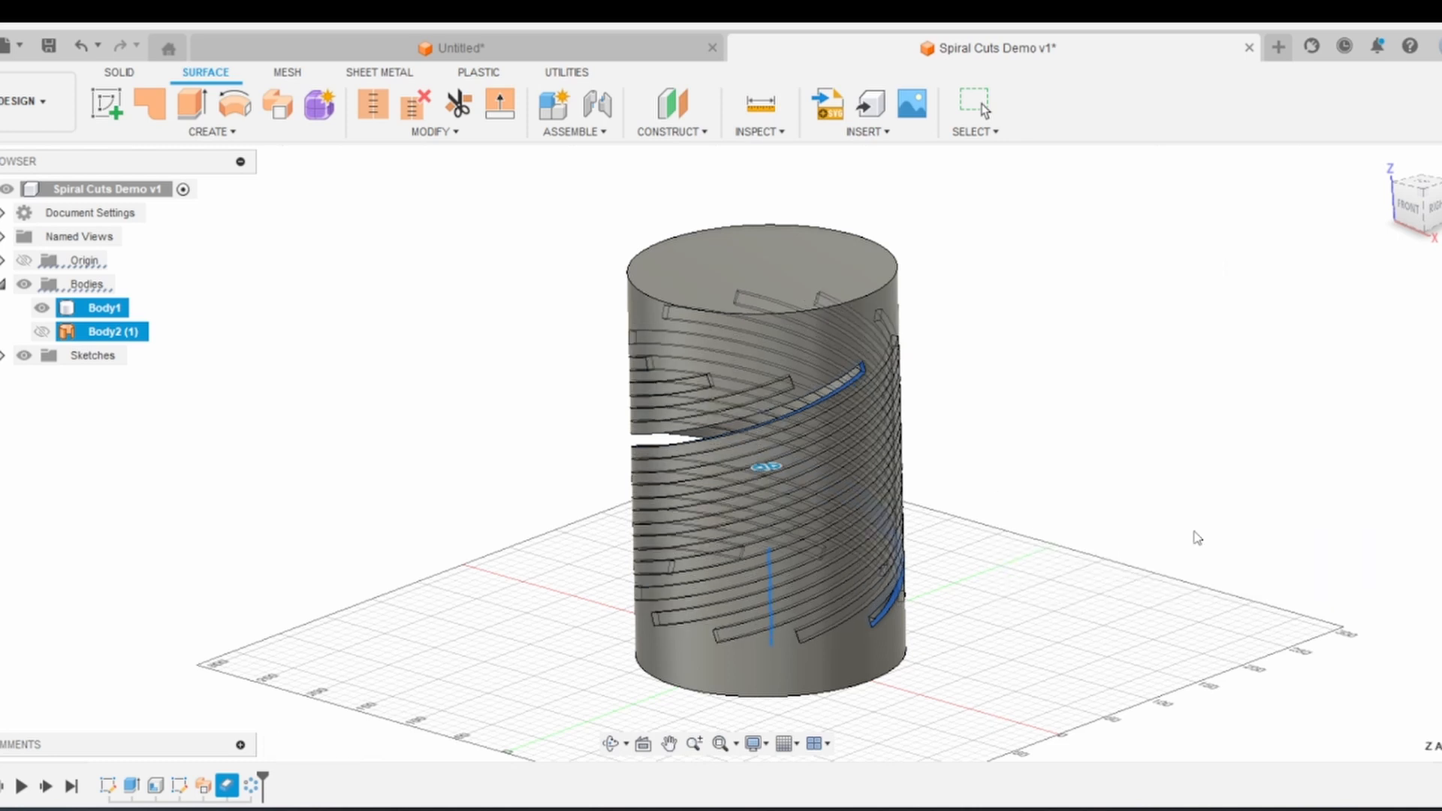
- Hide the cylinder body with the spiral cuts
{"action": "middle_click_drag", "start_coordinate": [875, 537], "coordinate": [709, 670], "text": "shift"}
{"action": "scroll", "coordinate": [841, 503], "scroll_direction": "down", "scroll_amount": 2}
{"action": "scroll", "coordinate": [709, 671], "scroll_direction": "down", "scroll_amount": 2}
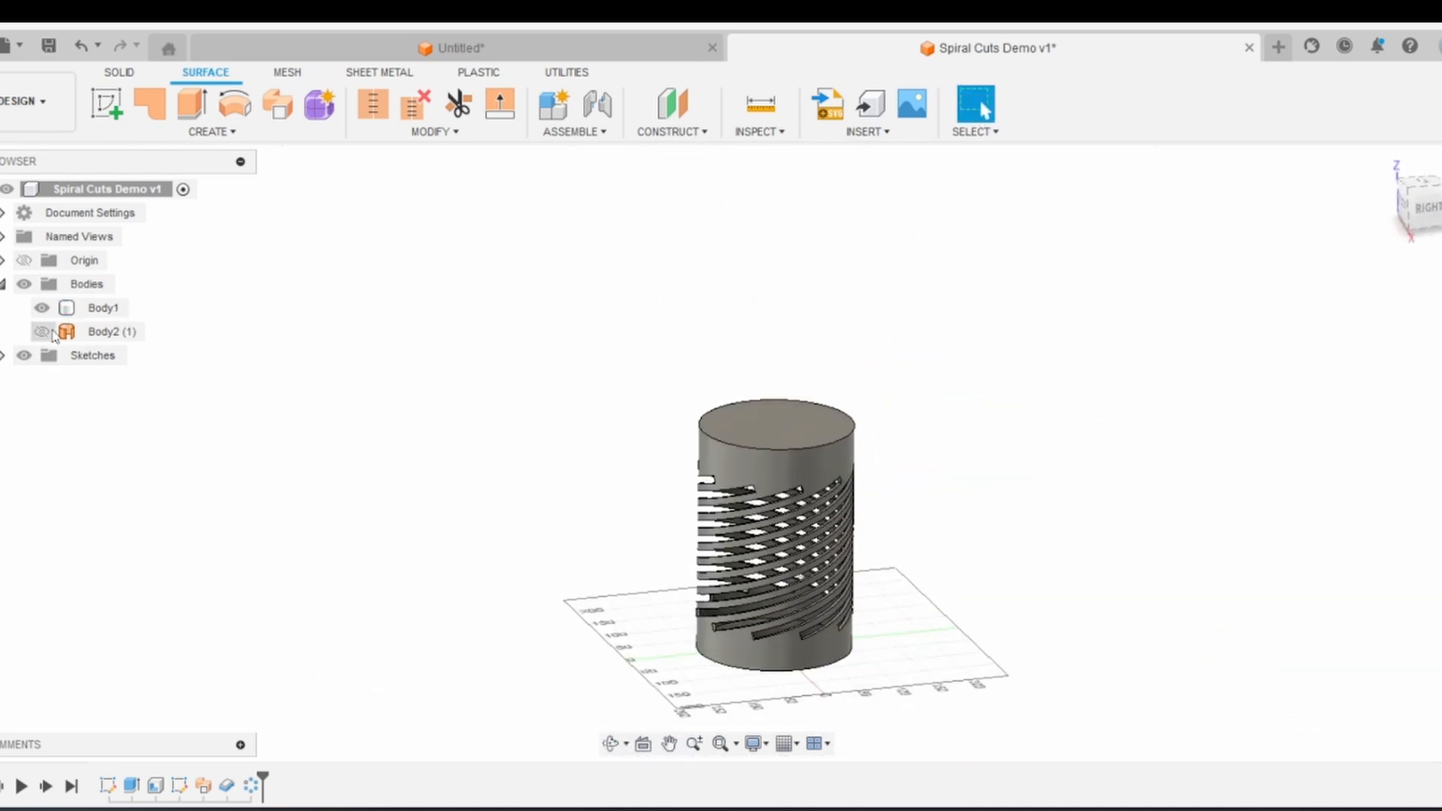
{"action": "left_click", "coordinate": [41, 308]}
{"action": "scroll", "coordinate": [747, 628], "scroll_direction": "up", "scroll_amount": 5}
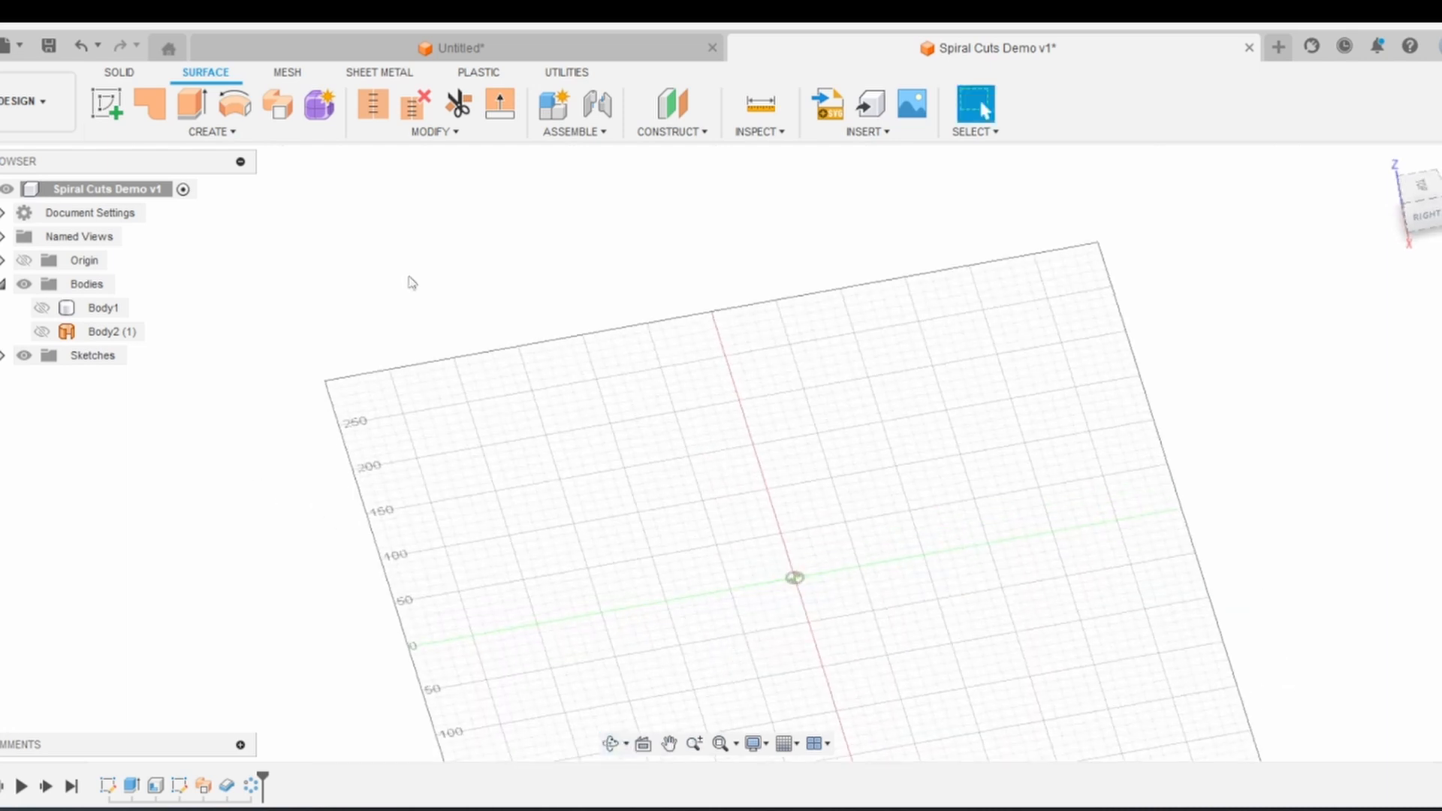
- Sketch a 200 x 200 mm center rectangle at the origin on the horizontal XY plane and finish the sketch
{"action": "left_click", "coordinate": [108, 103]}
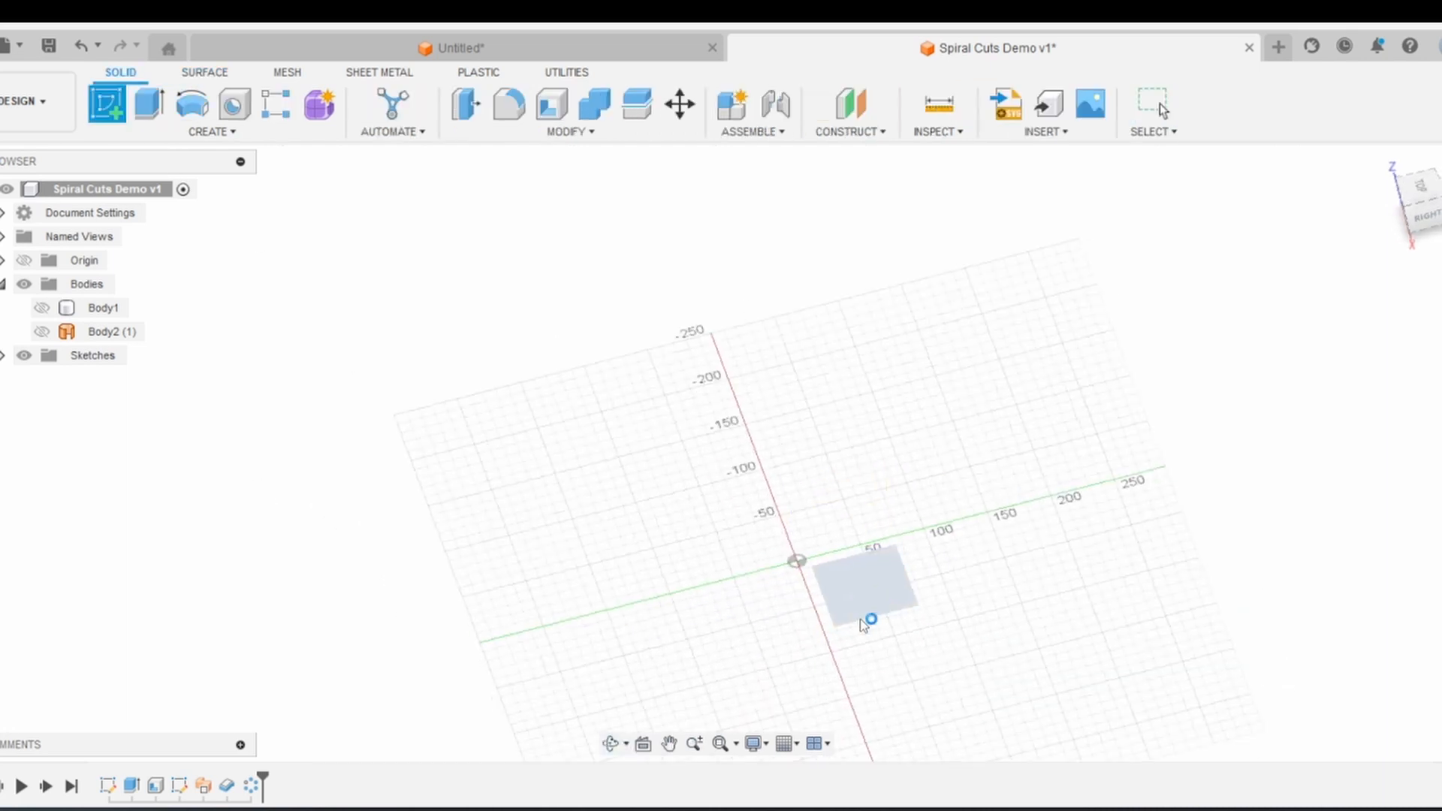
{"action": "left_click", "coordinate": [869, 621]}
{"action": "key", "text": "r"}
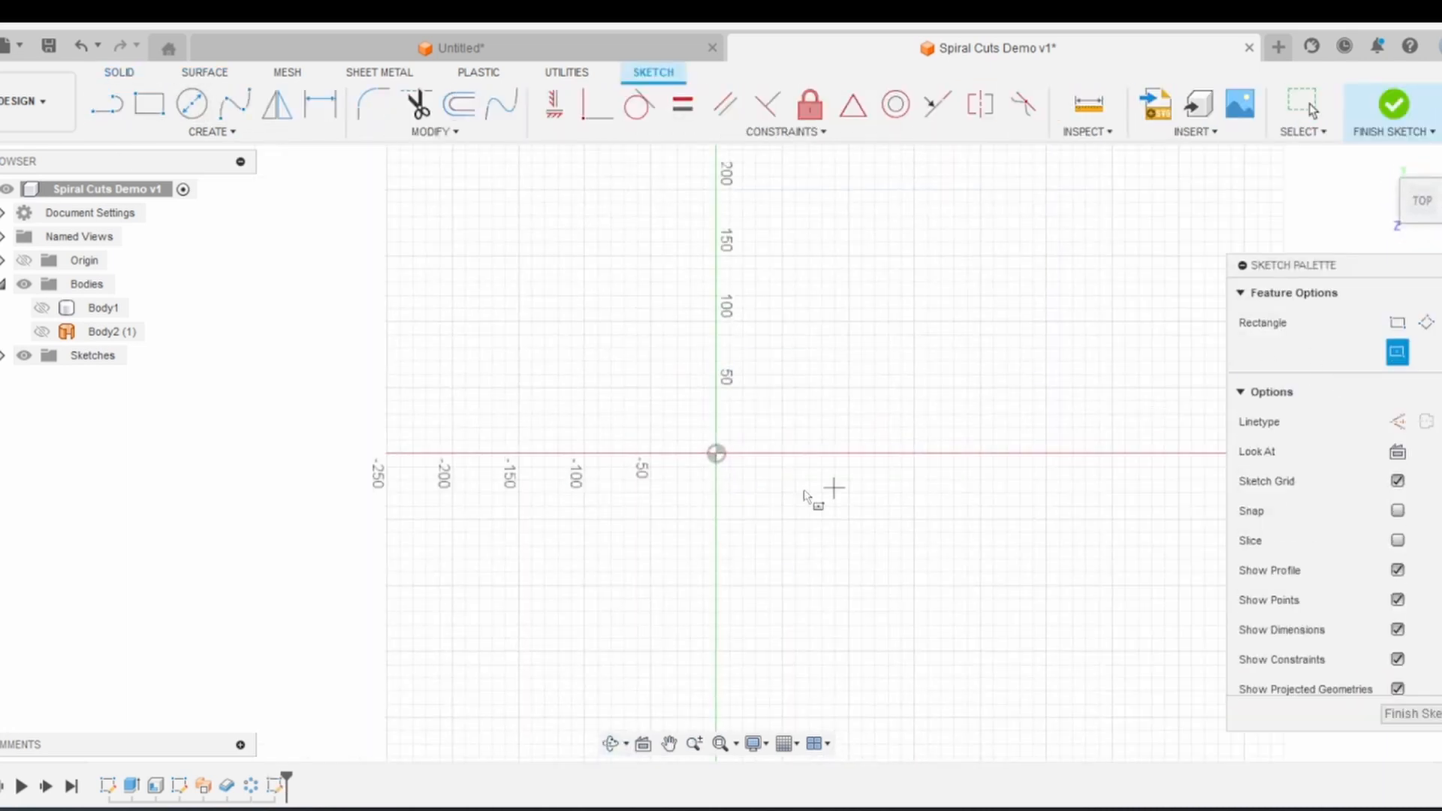
{"action": "left_click", "coordinate": [715, 454]}
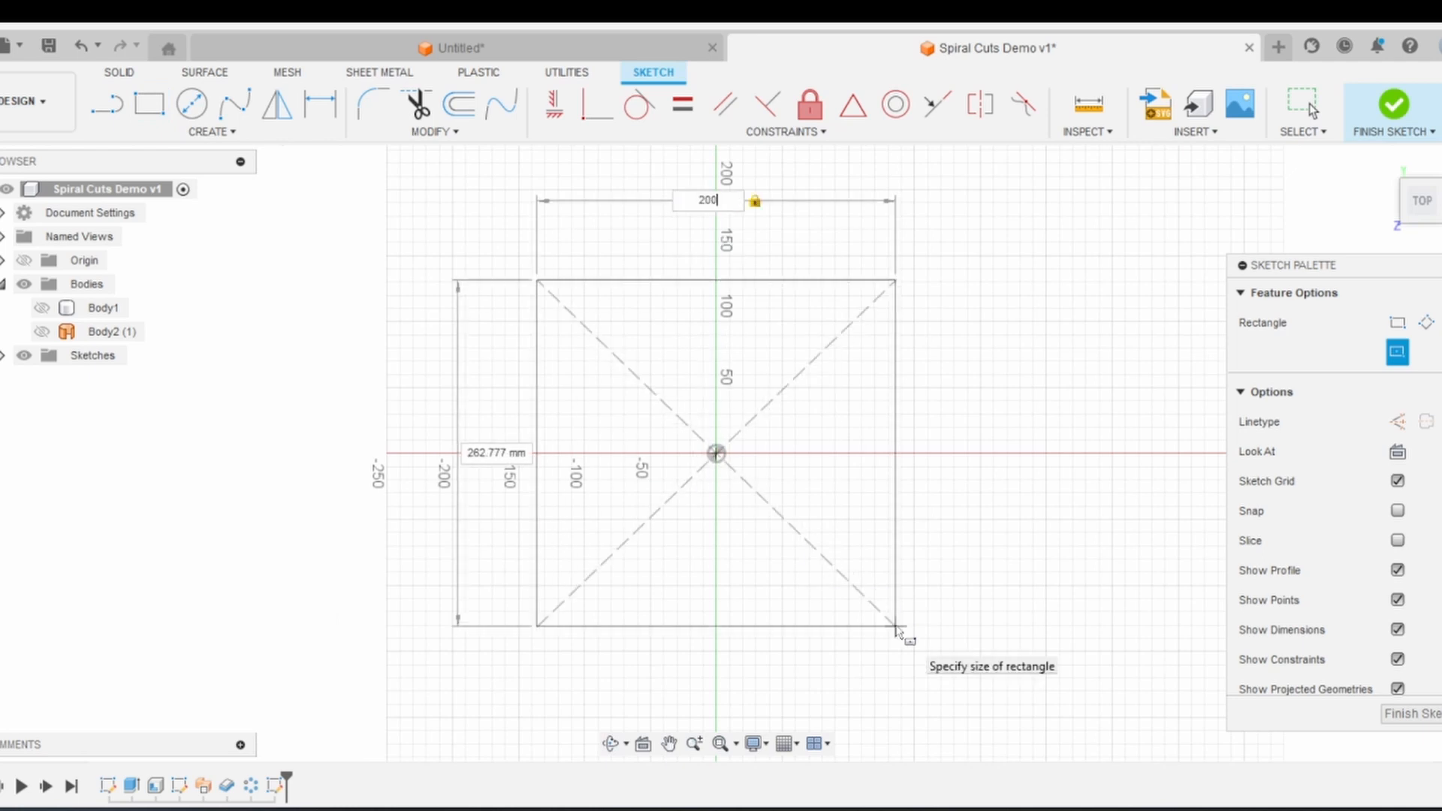
{"action": "type", "text": "200"}
{"action": "key", "text": "Tab"}
{"action": "type", "text": "200"}
{"action": "key", "text": "Return"}
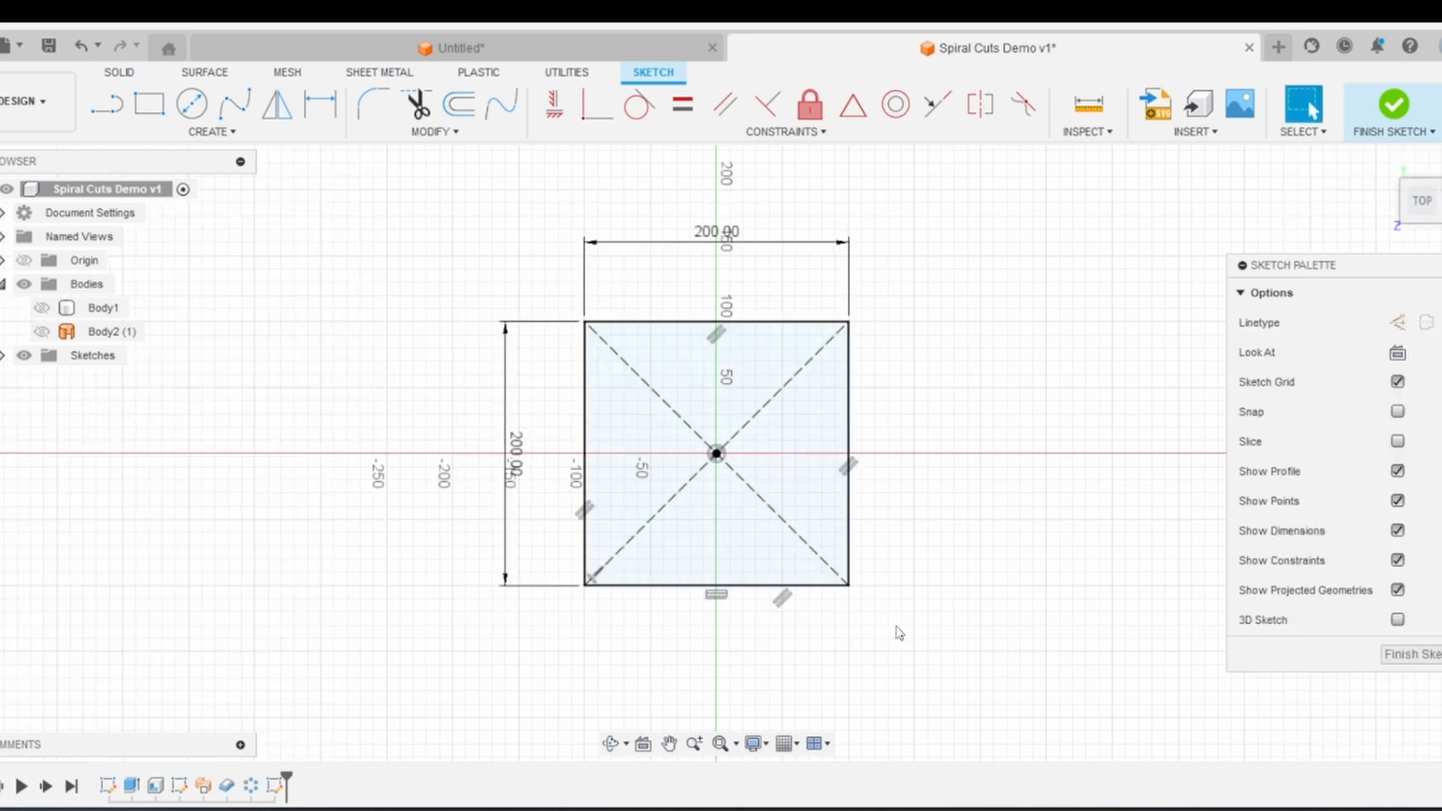
{"action": "left_click", "coordinate": [1389, 654]}
- Extrude the square profile 300 mm upward as a new body
{"action": "key", "text": "e"}
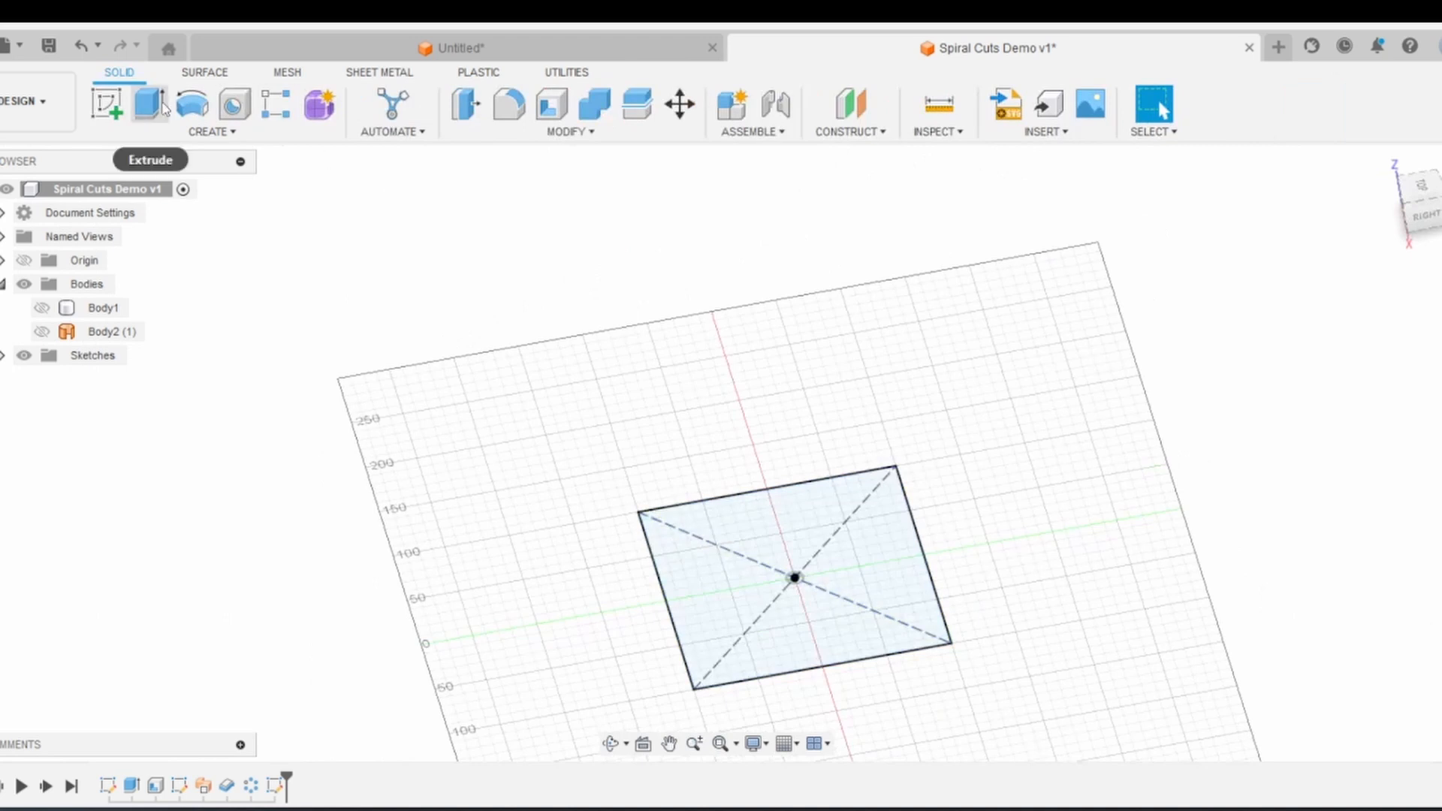
{"action": "left_click_drag", "start_coordinate": [792, 568], "coordinate": [788, 514]}
{"action": "type", "text": "30"}
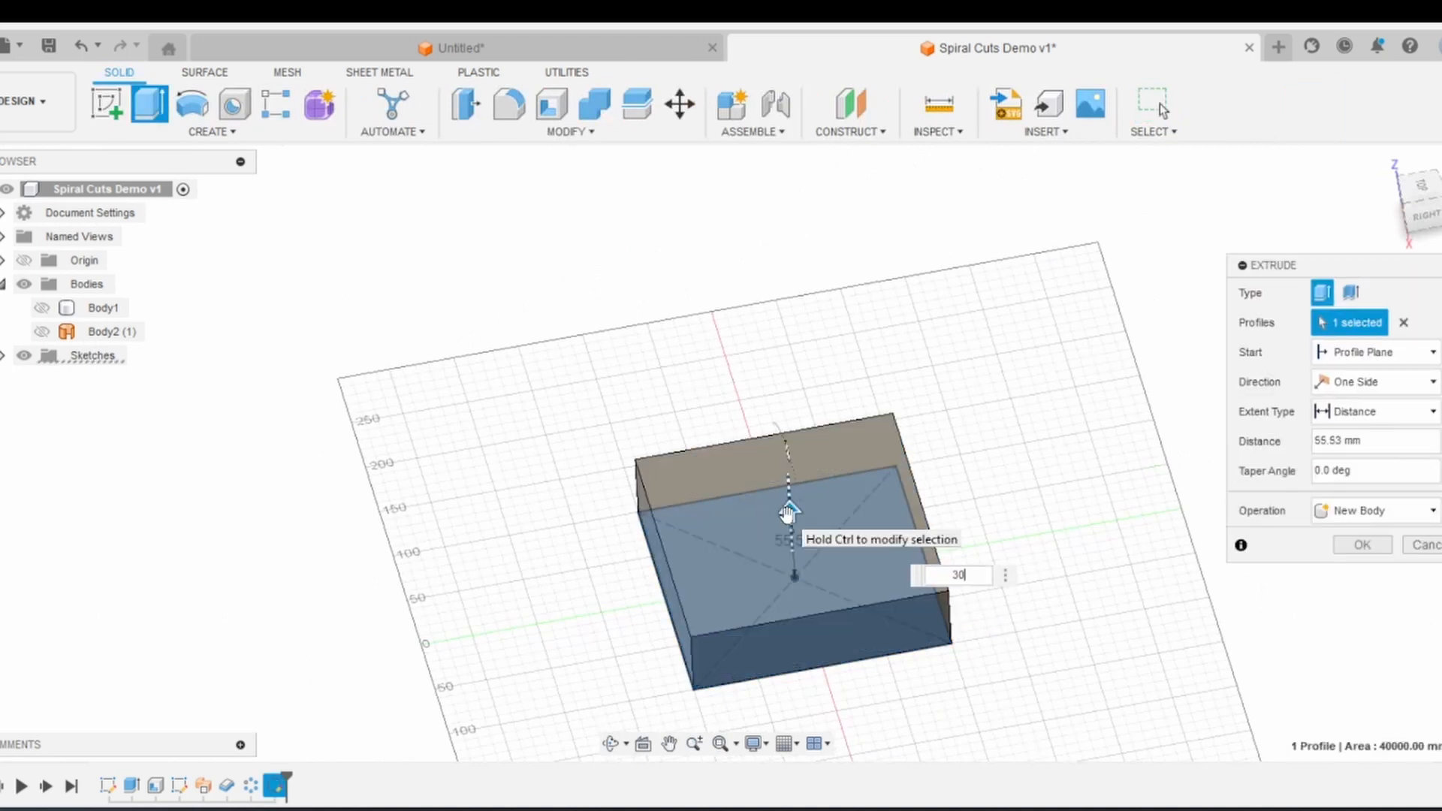
{"action": "type", "text": "0"}
{"action": "left_click", "coordinate": [1361, 544]}
- Shell the whole box body toward the inside
{"action": "mouse_move", "coordinate": [811, 526]}
{"action": "middle_mouse_down", "text": "shift"}
{"action": "mouse_move", "coordinate": [716, 518]}
{"action": "mouse_move", "coordinate": [715, 444]}
{"action": "mouse_move", "coordinate": [747, 439]}
{"action": "mouse_move", "coordinate": [752, 473]}
{"action": "mouse_move", "coordinate": [827, 489]}
{"action": "mouse_move", "coordinate": [804, 503]}
{"action": "middle_mouse_up", "text": "shift"}
{"action": "scroll", "coordinate": [751, 473], "scroll_direction": "up", "scroll_amount": 3}
{"action": "left_click", "coordinate": [694, 169]}
{"action": "middle_click_drag", "start_coordinate": [709, 154], "coordinate": [645, 240]}
{"action": "scroll", "coordinate": [646, 240], "scroll_direction": "down", "scroll_amount": 1}
{"action": "left_click", "coordinate": [547, 105]}
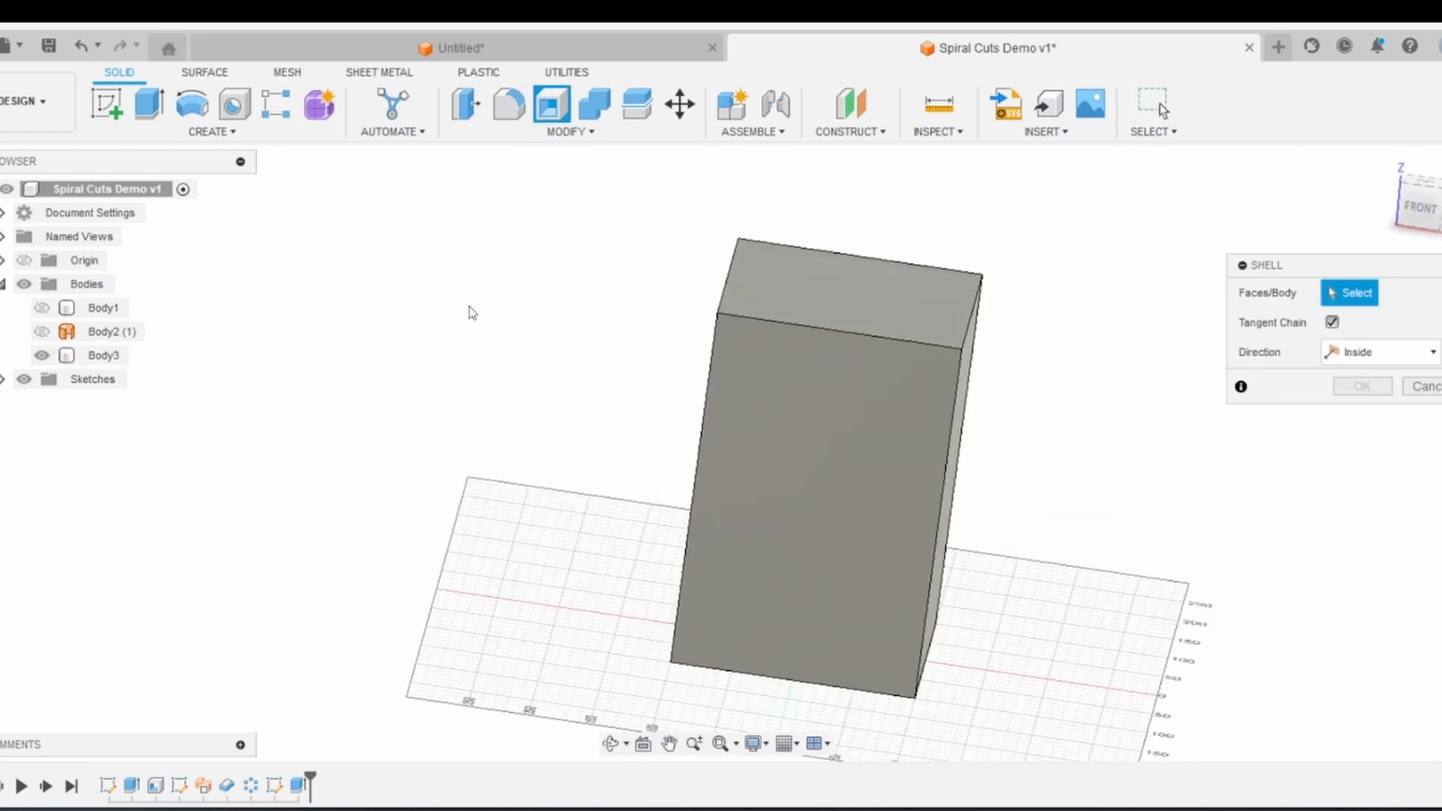
{"action": "left_click", "coordinate": [103, 355]}
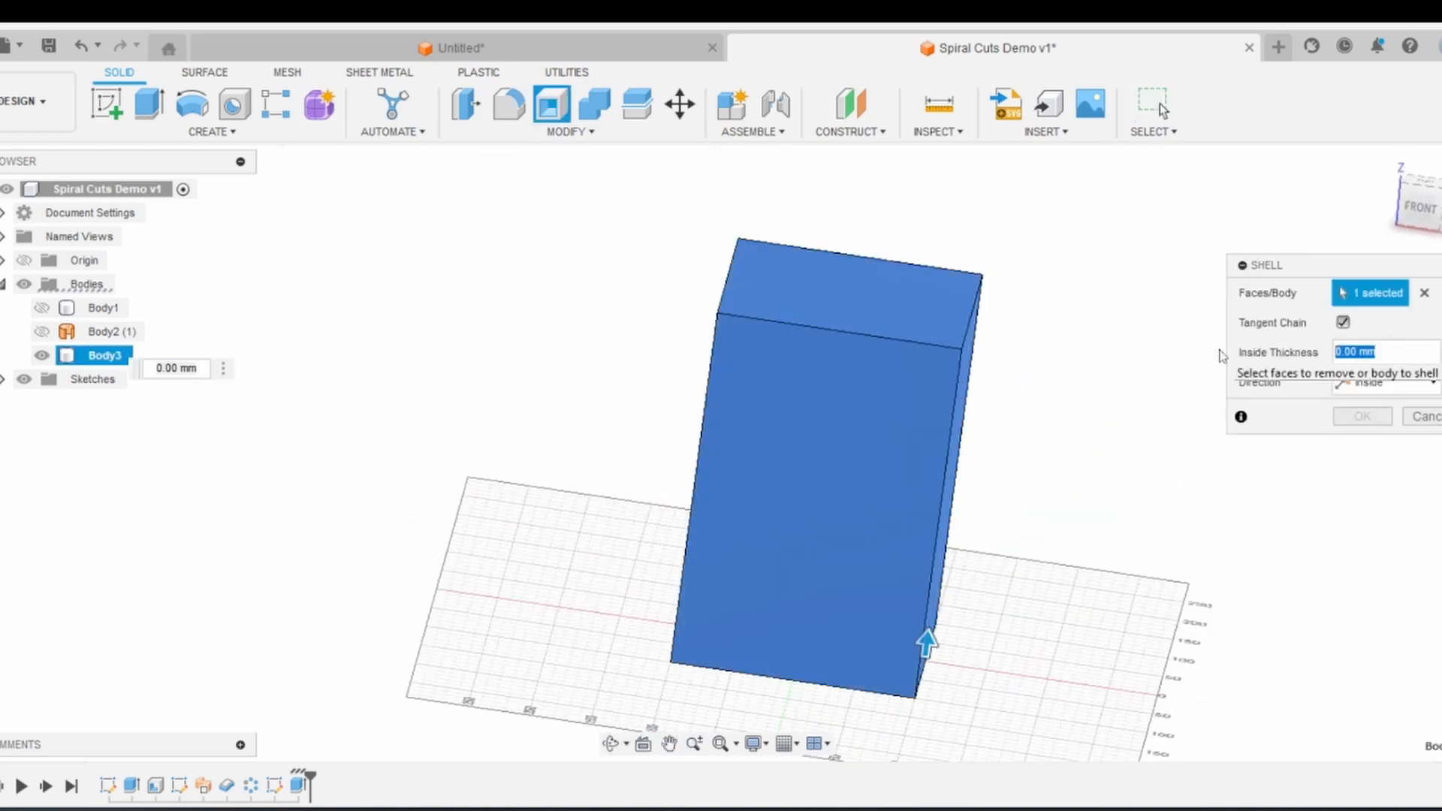
{"action": "left_click", "coordinate": [1361, 416]}
- Show Sketch2, which holds the horizontal profile line and vertical path line
{"action": "middle_click_drag", "start_coordinate": [807, 518], "coordinate": [676, 683], "text": "shift"}
{"action": "scroll", "coordinate": [804, 510], "scroll_direction": "up", "scroll_amount": 3}
{"action": "middle_click_drag", "start_coordinate": [621, 489], "coordinate": [629, 433]}
{"action": "left_click", "coordinate": [286, 154]}
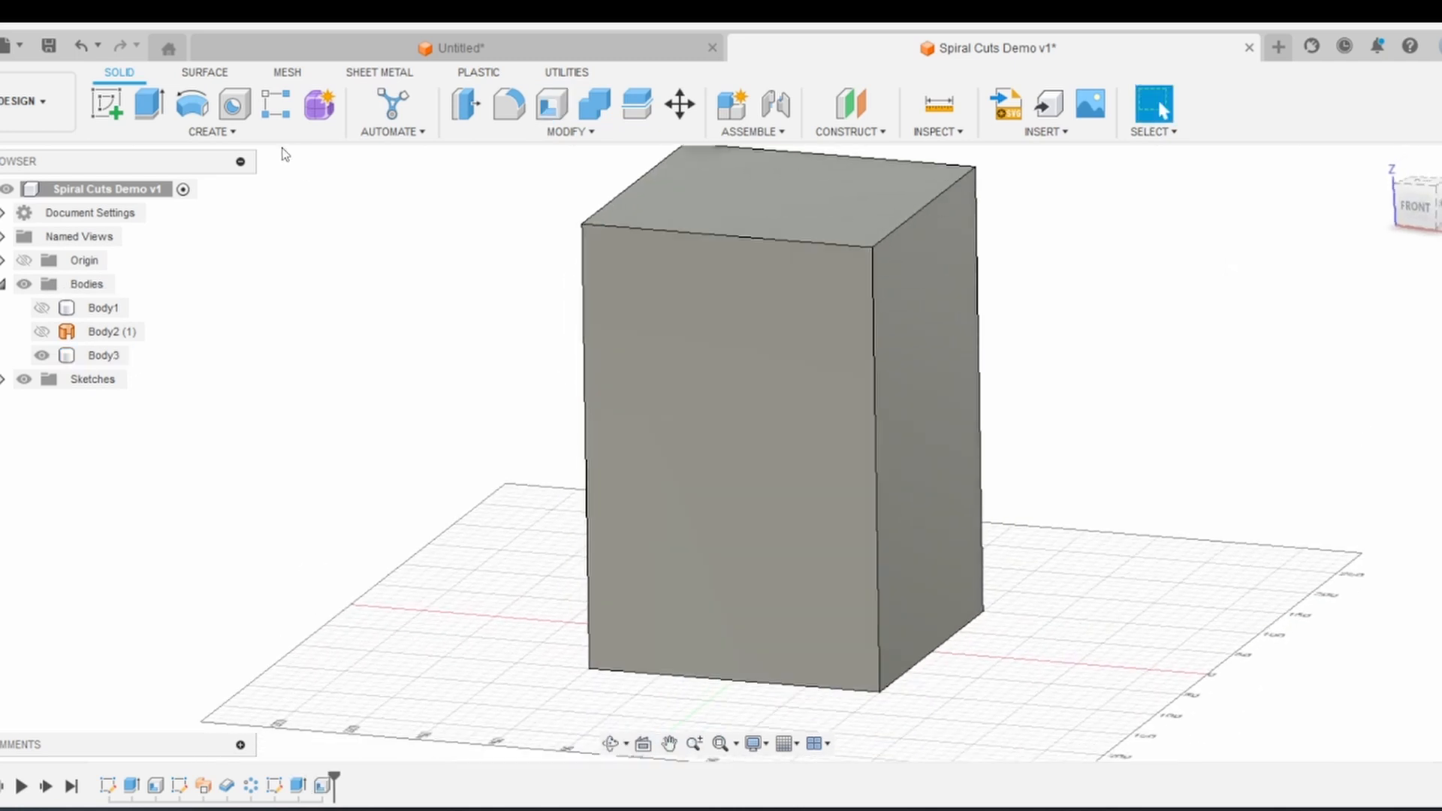
{"action": "left_click", "coordinate": [3, 378]}
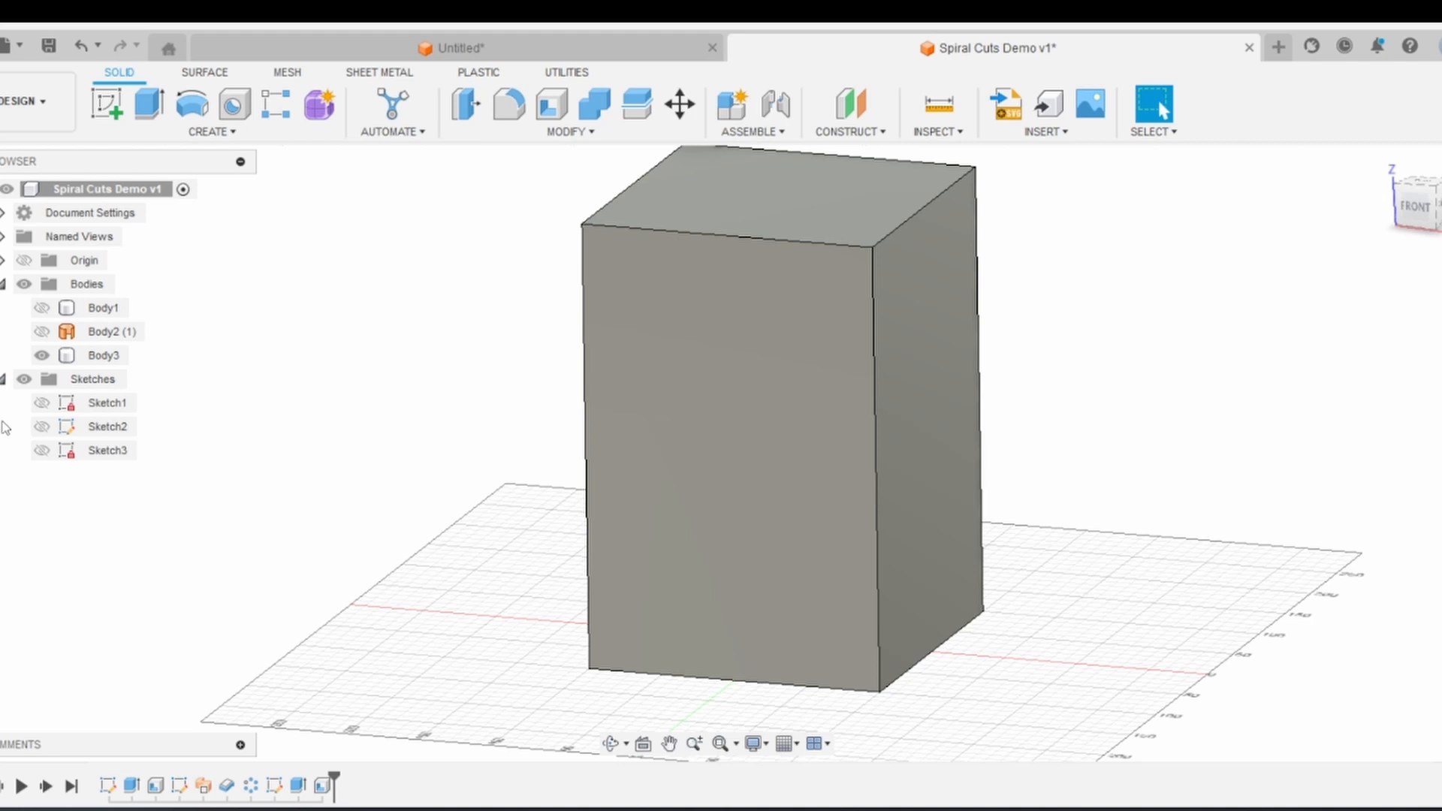
{"action": "left_click", "coordinate": [41, 426]}
- Sweep the horizontal sketch line along the vertical line as a new surface body with perpendicular orientation
{"action": "left_click", "coordinate": [212, 72]}
{"action": "left_click", "coordinate": [206, 132]}
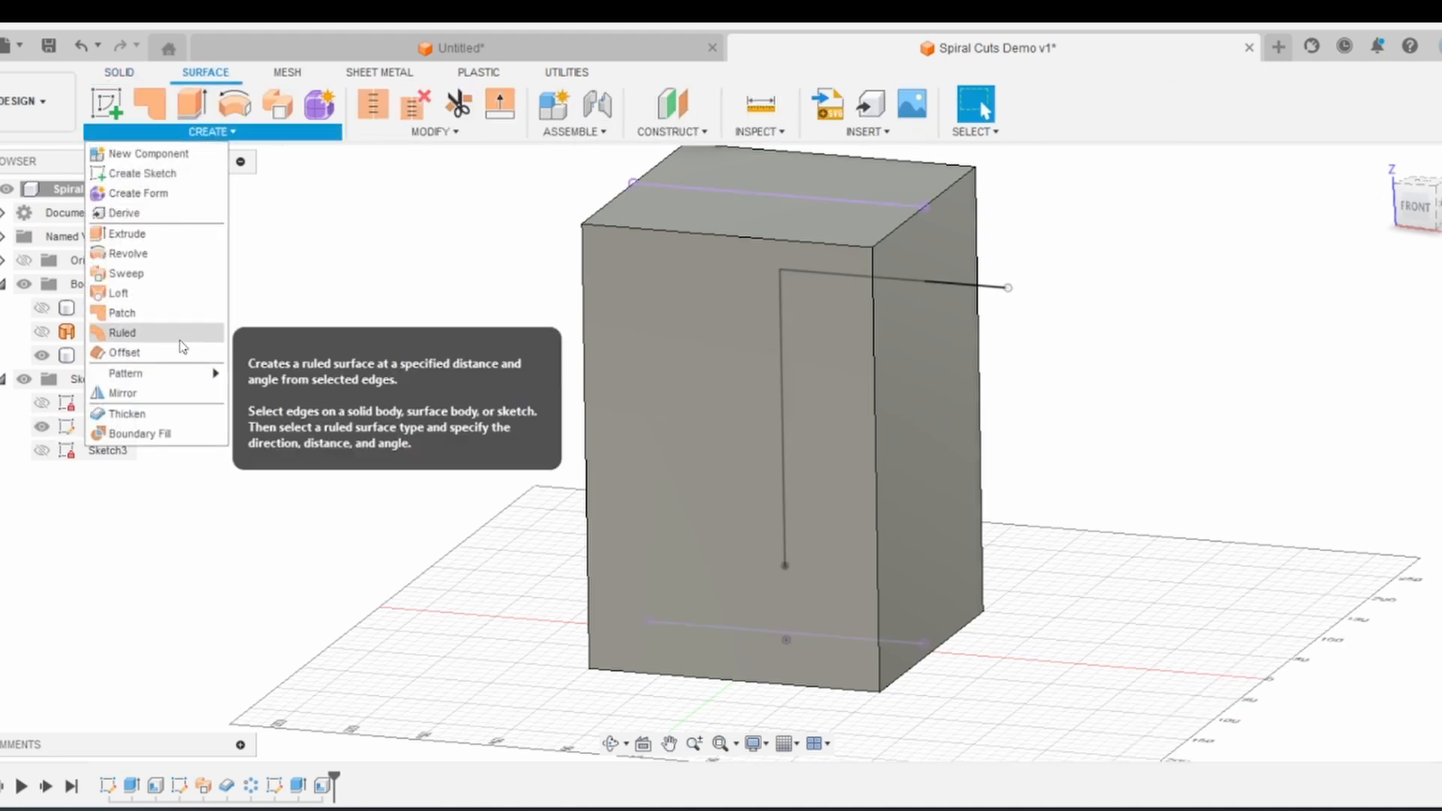
{"action": "mouse_move", "coordinate": [181, 382]}
{"action": "left_click", "coordinate": [126, 273]}
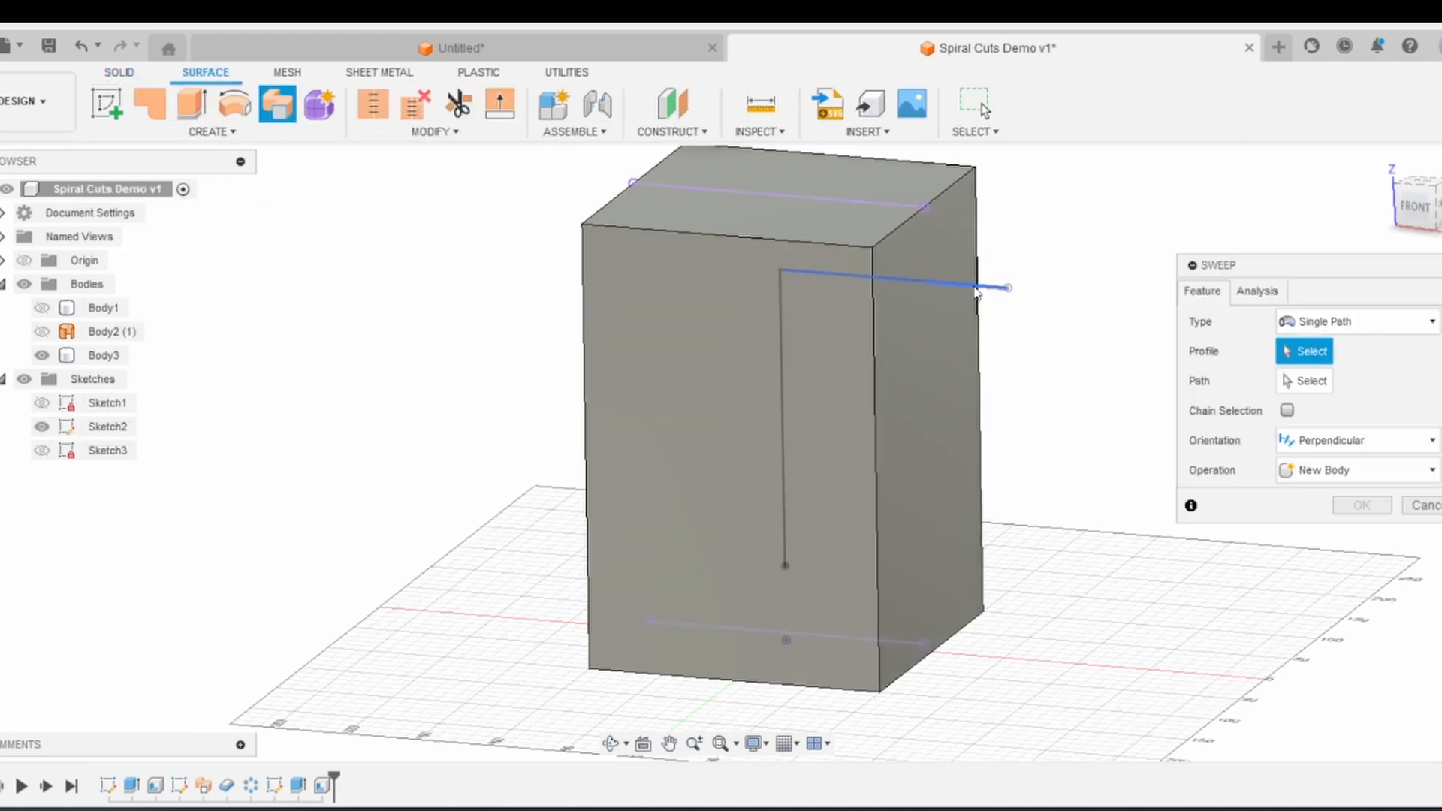
{"action": "left_click", "coordinate": [783, 453]}
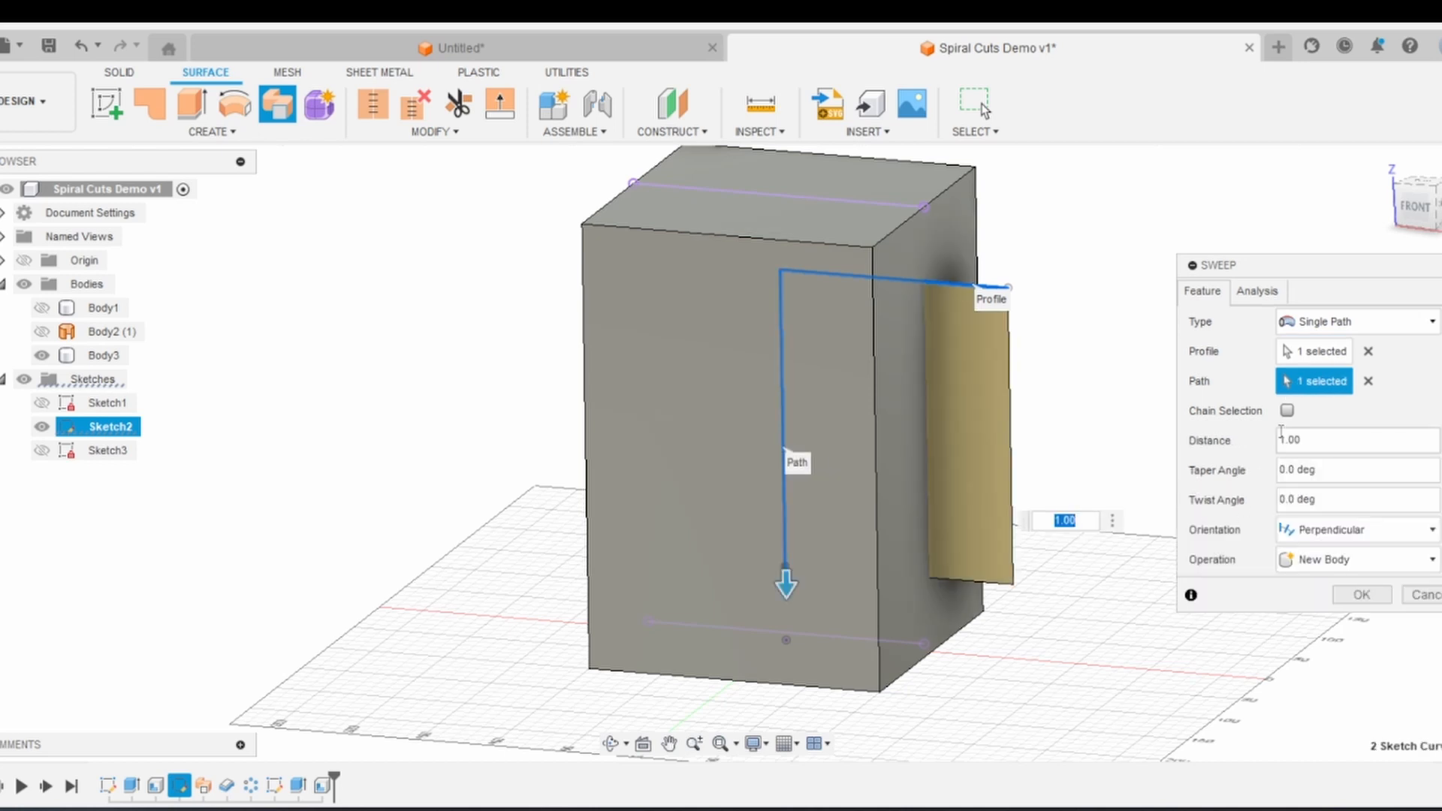
{"action": "left_click", "coordinate": [1359, 596]}
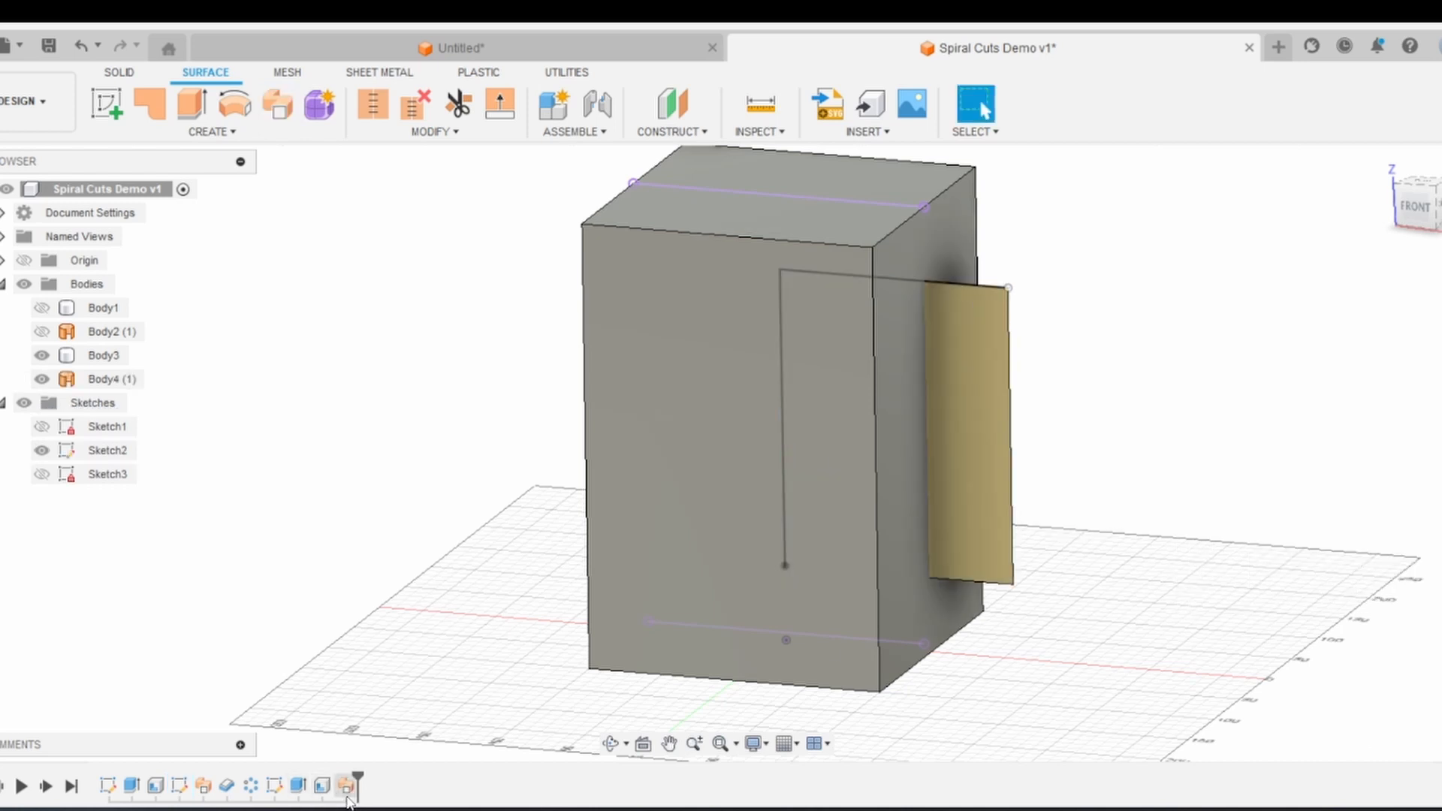
- Edit the new surface sweep to use a twist angle of 360 degrees
{"action": "double_click", "coordinate": [347, 796]}
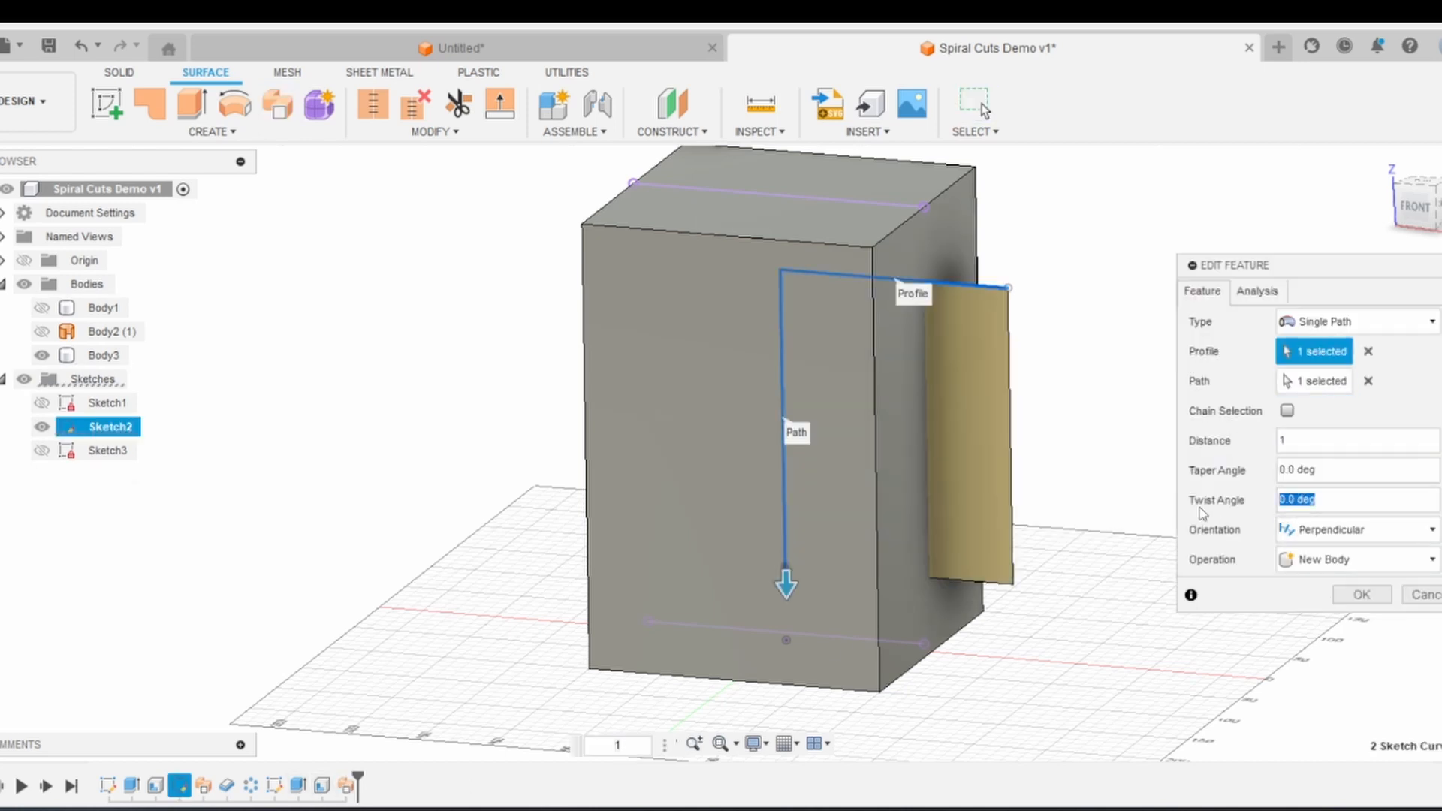
{"action": "type", "text": "360"}
{"action": "left_click", "coordinate": [1359, 594]}
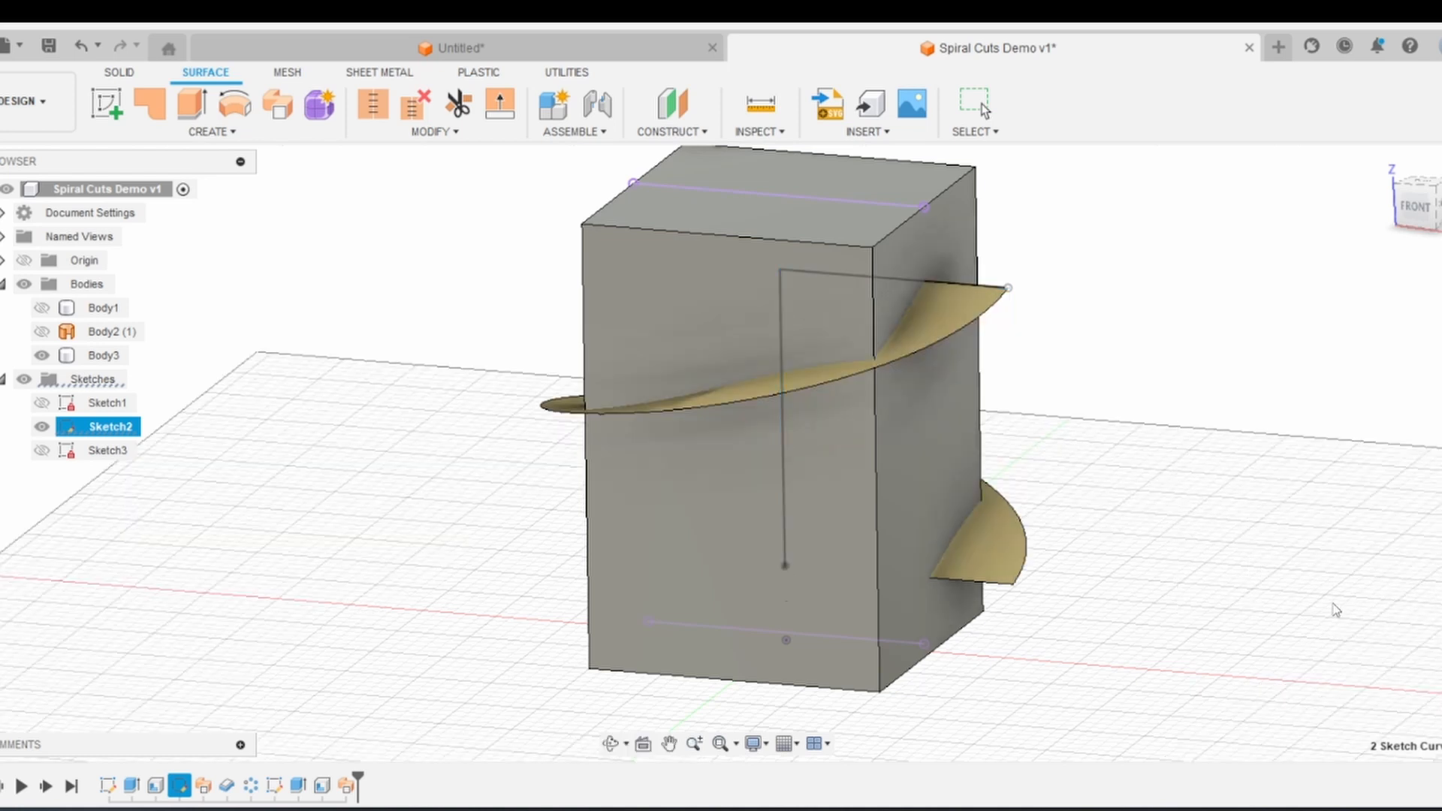
- Thicken the twisted surface 10 mm on one side as a Cut through the hollow box
{"action": "left_click", "coordinate": [210, 132]}
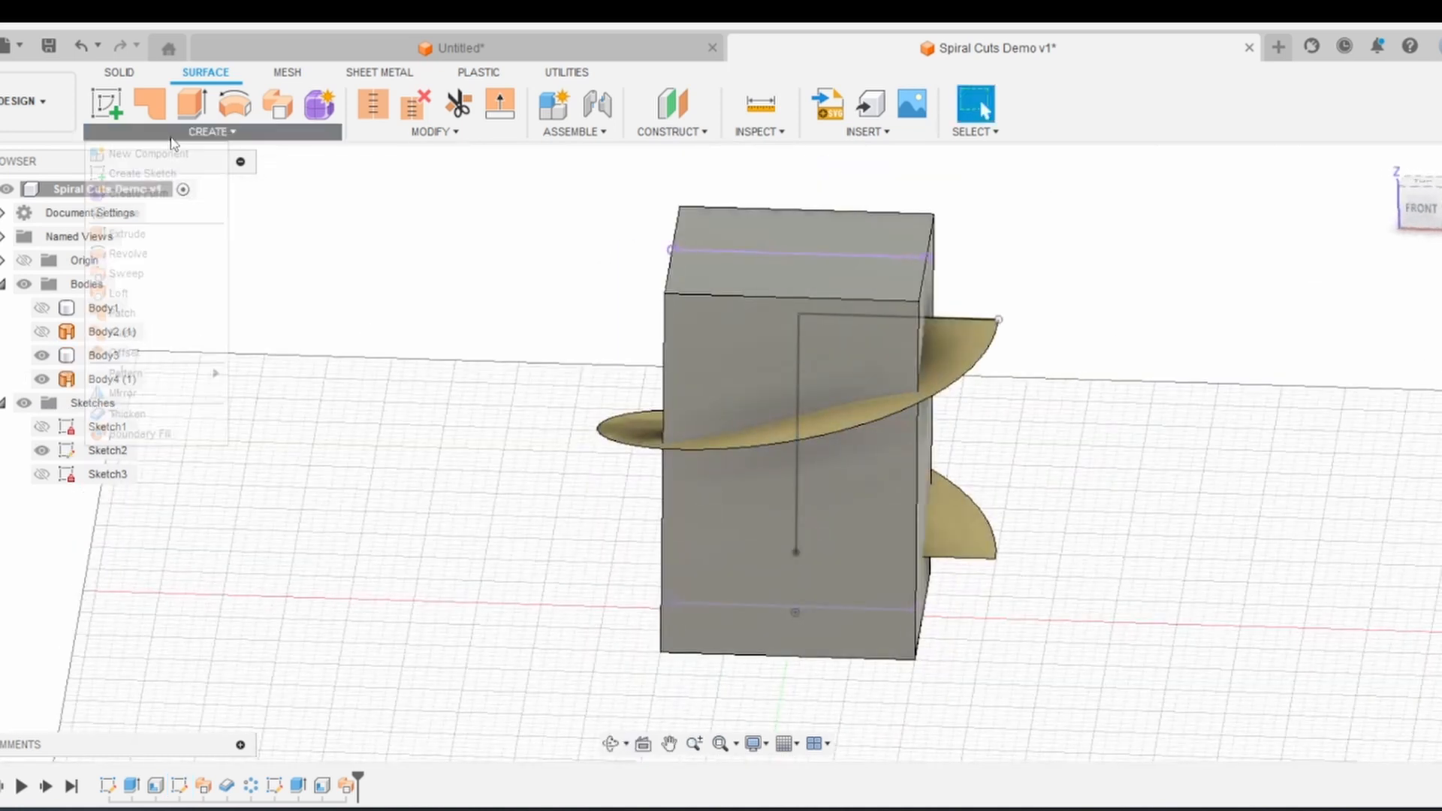
{"action": "left_click", "coordinate": [113, 409]}
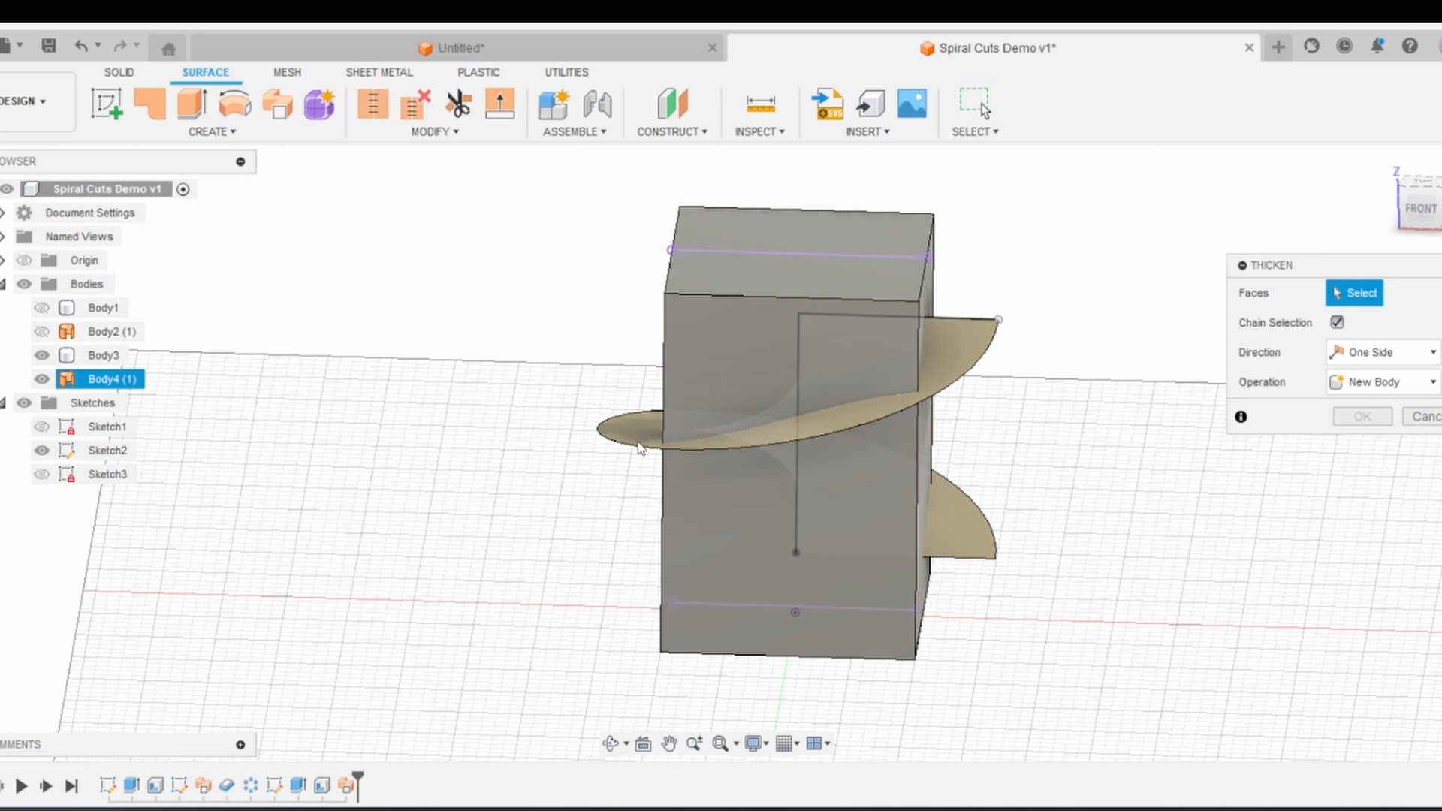
{"action": "left_click", "coordinate": [780, 428]}
{"action": "left_click", "coordinate": [1381, 411]}
{"action": "left_click", "coordinate": [1357, 458]}
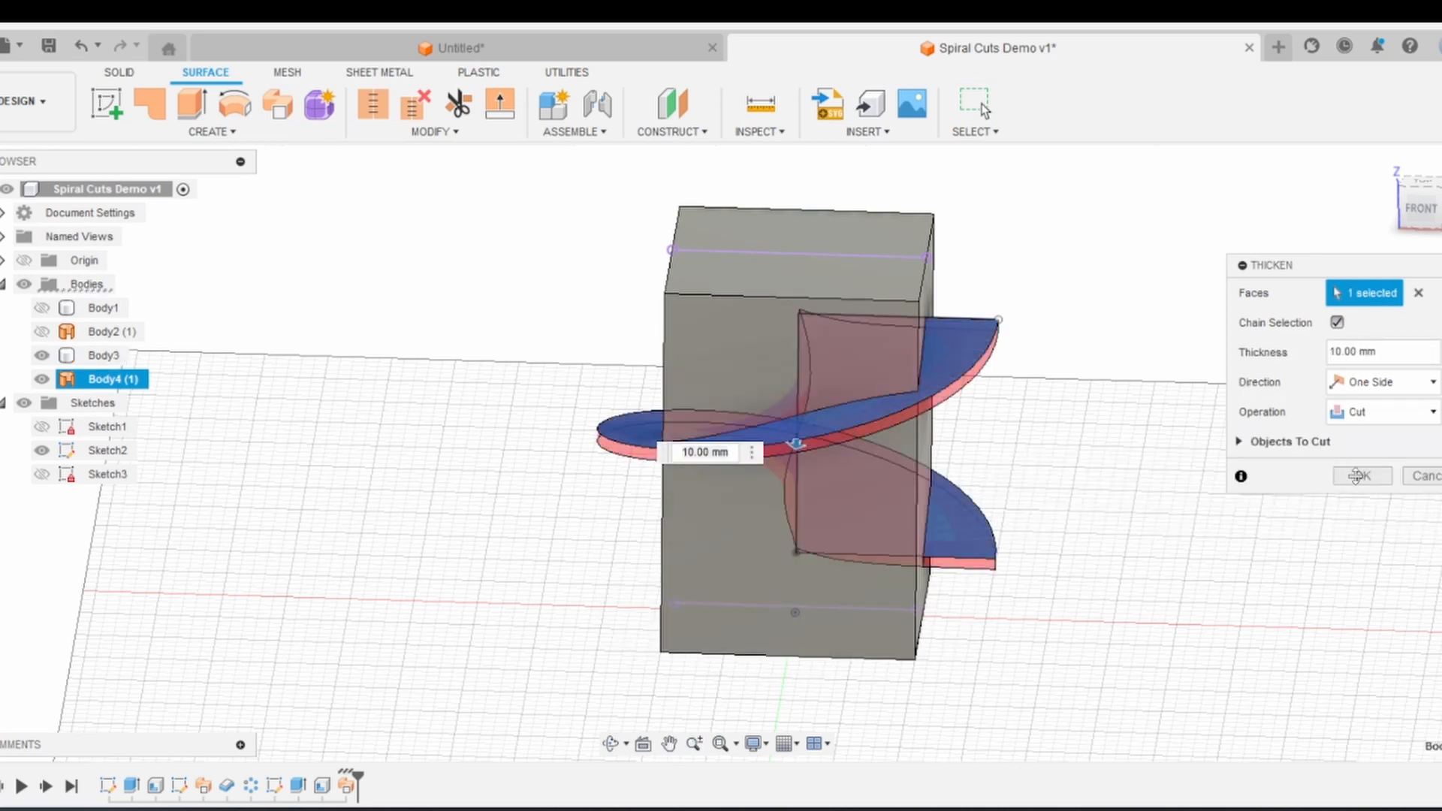
{"action": "left_click", "coordinate": [1356, 477]}
- Create a full circular pattern of the box's Thicken cut around the Z axis with quantity 10 and Adjust compute type
{"action": "middle_click_drag", "start_coordinate": [927, 459], "coordinate": [665, 523], "text": "shift"}
{"action": "scroll", "coordinate": [813, 526], "scroll_direction": "up", "scroll_amount": 5}
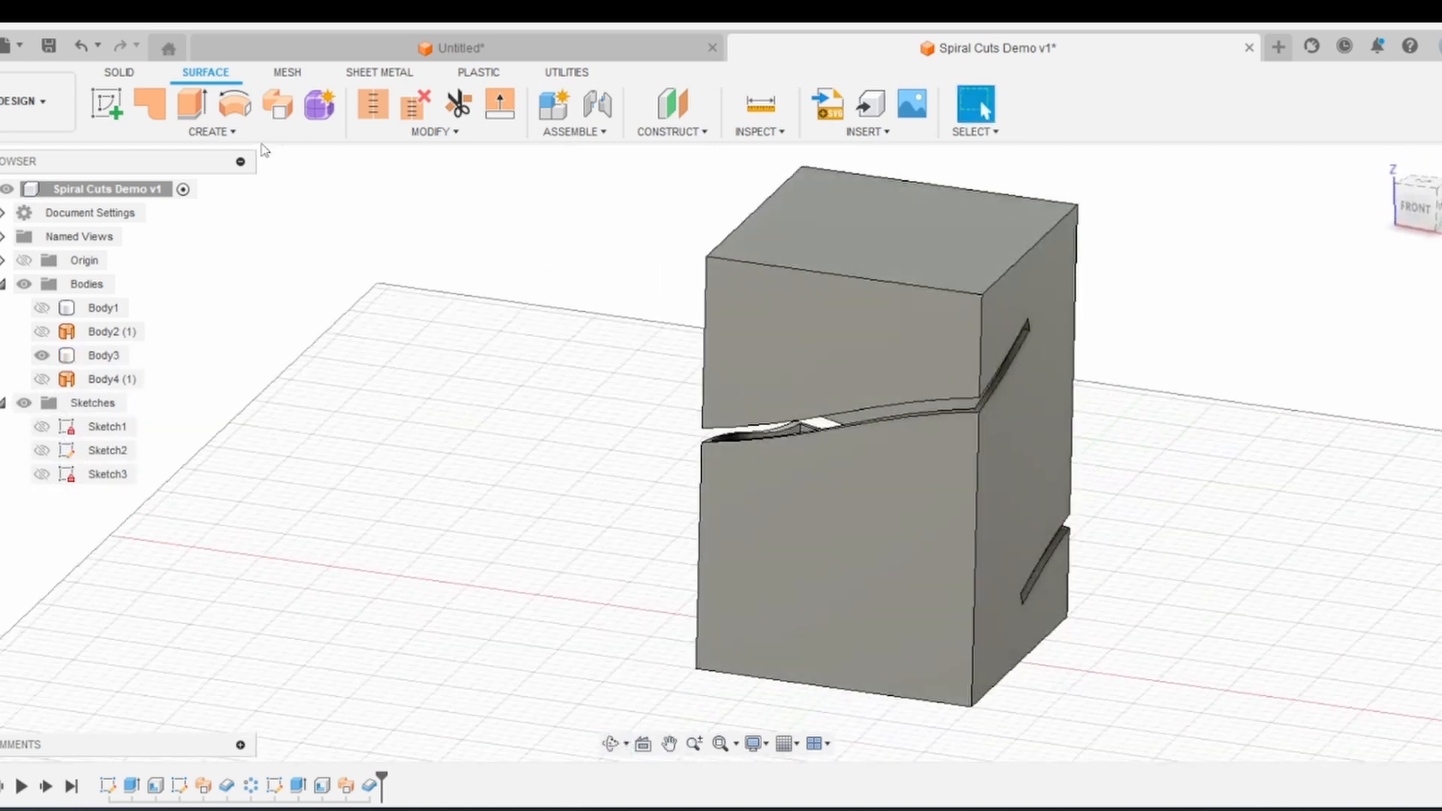
{"action": "left_click", "coordinate": [234, 104]}
{"action": "left_click", "coordinate": [212, 131]}
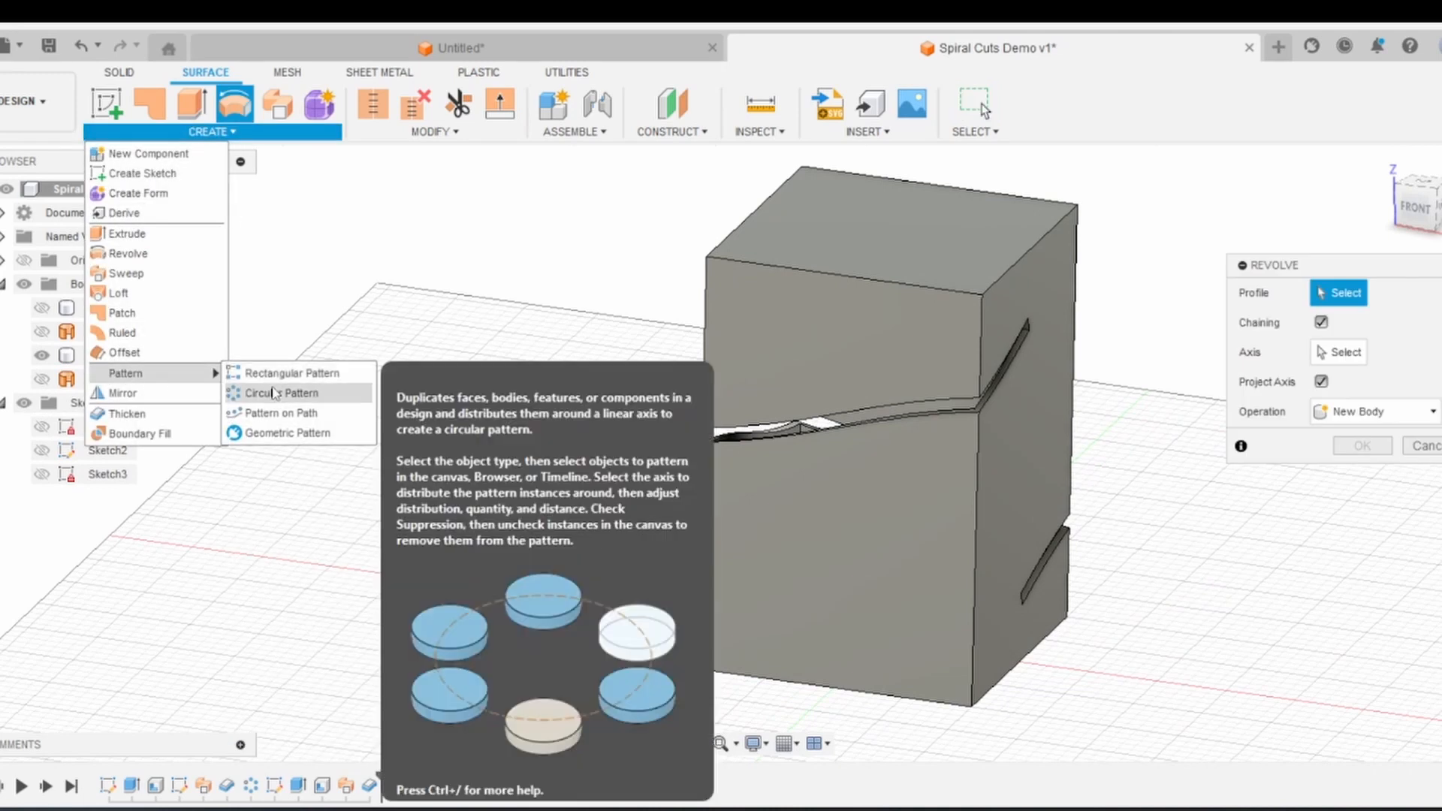
{"action": "left_click", "coordinate": [284, 393]}
{"action": "left_click", "coordinate": [371, 785]}
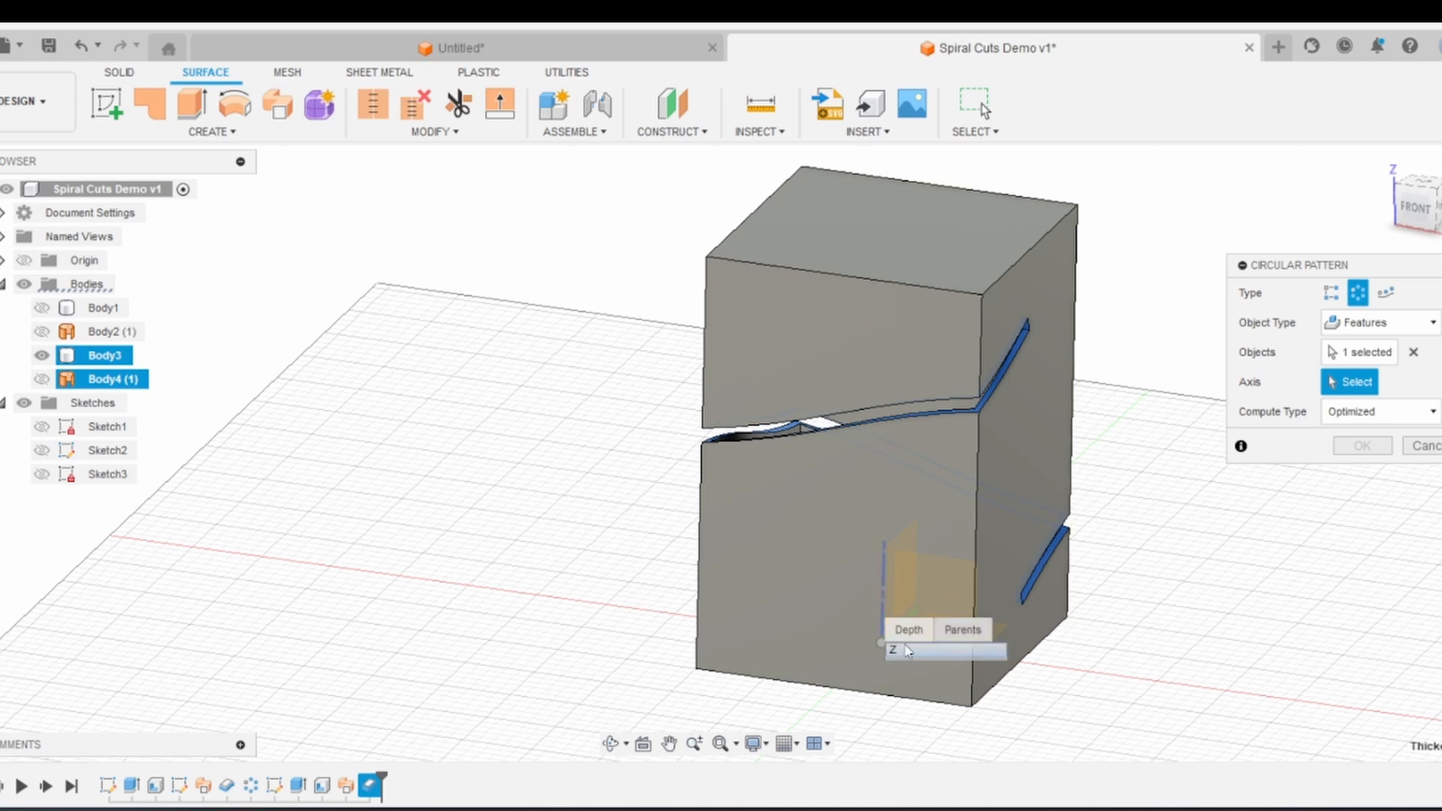
{"action": "left_click", "coordinate": [882, 597]}
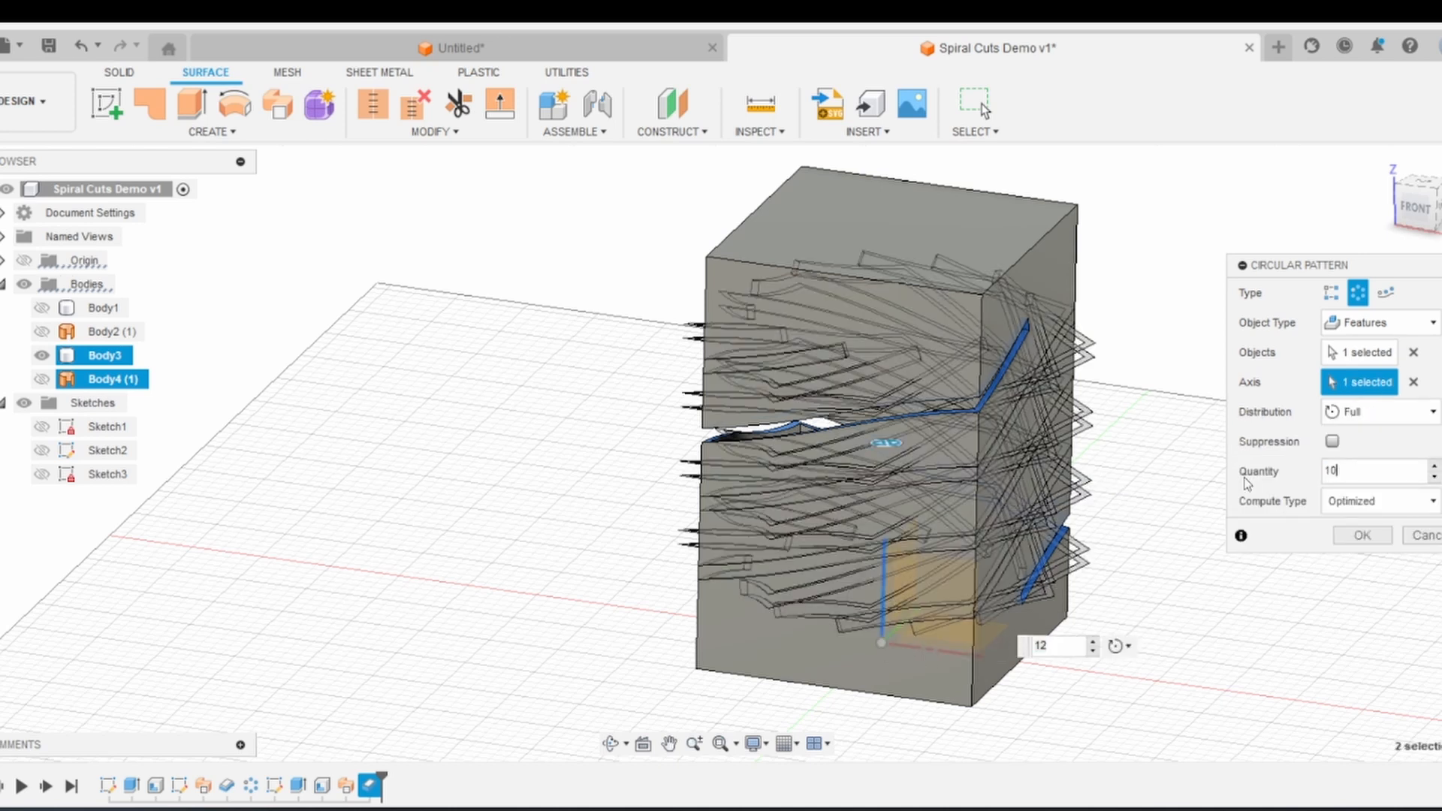
{"action": "left_click", "coordinate": [1346, 502]}
{"action": "left_click", "coordinate": [1353, 565]}
{"action": "scroll", "coordinate": [859, 514], "scroll_direction": "down", "scroll_amount": 2}
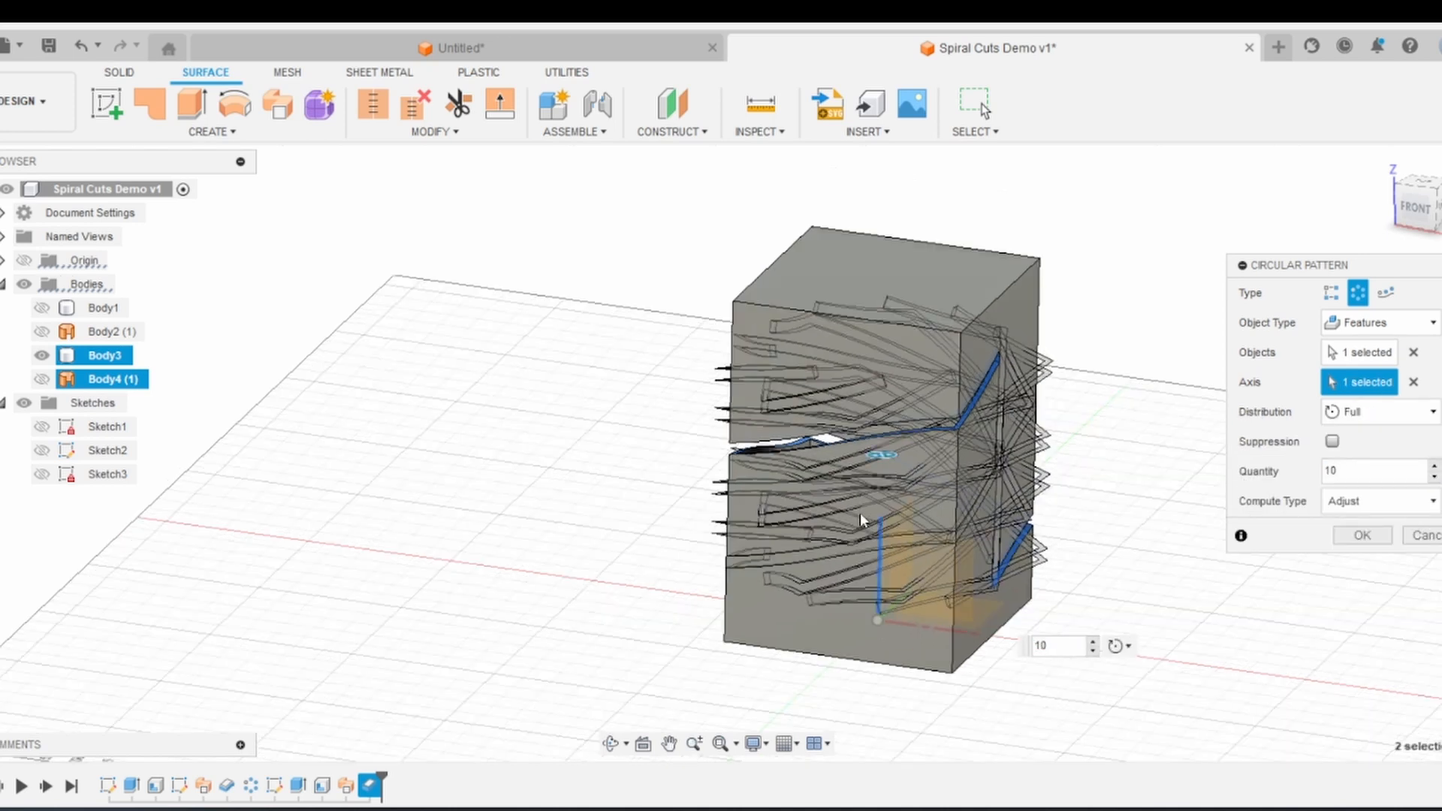
{"action": "middle_click_drag", "start_coordinate": [859, 512], "coordinate": [952, 506], "text": "shift"}
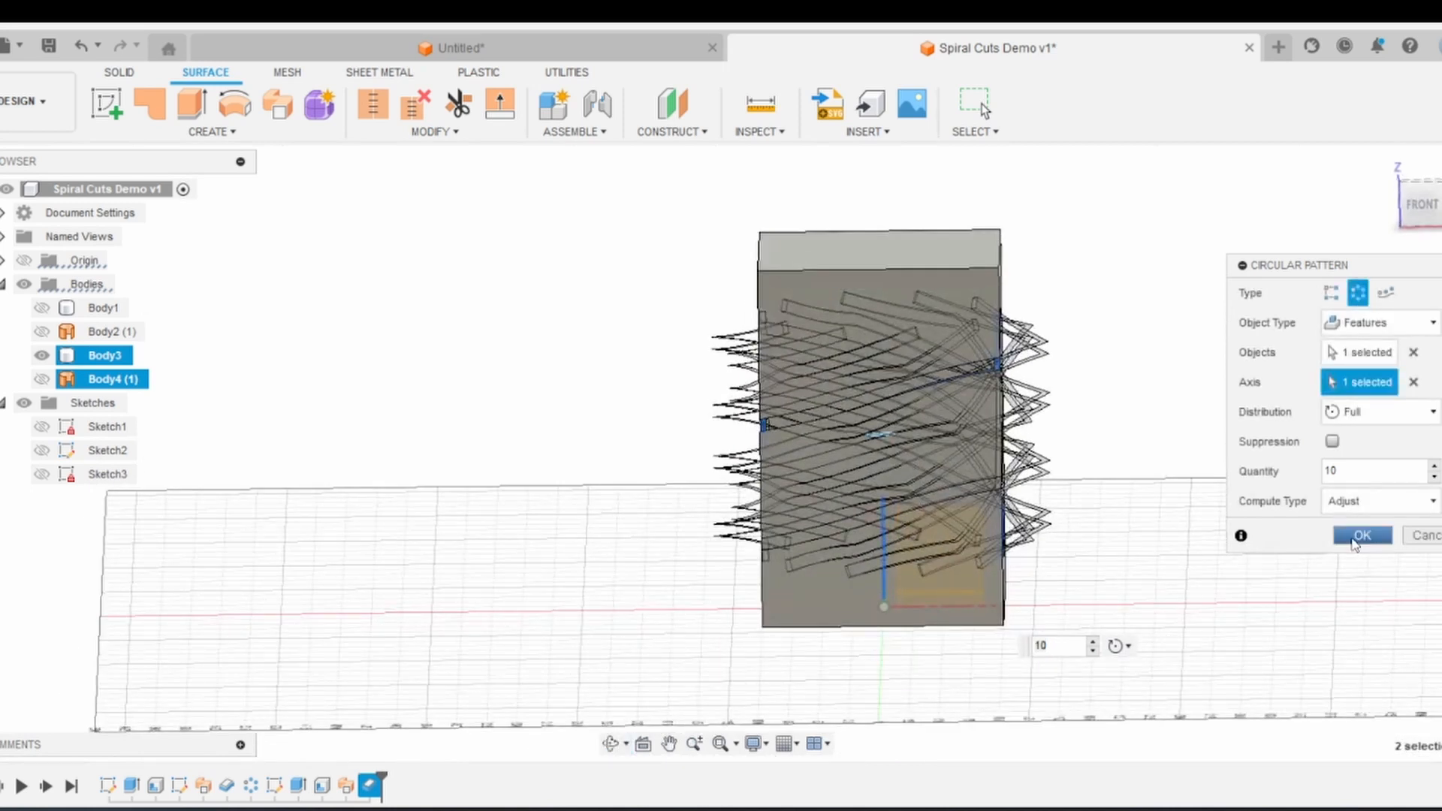
{"action": "left_click", "coordinate": [1361, 537]}
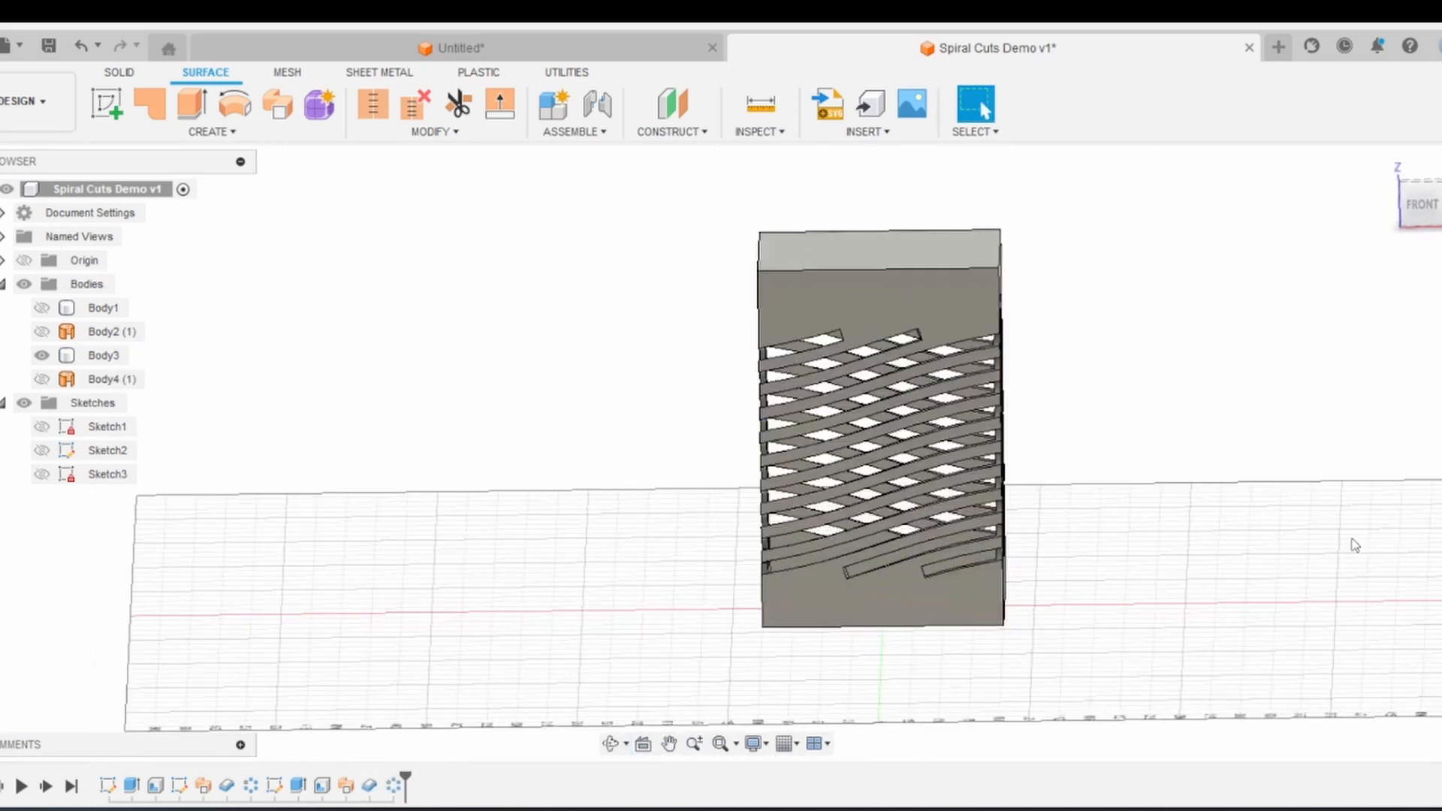
- Move the box body about 360 mm along X and show the cylinder body beside it
{"action": "left_click", "coordinate": [1384, 160]}
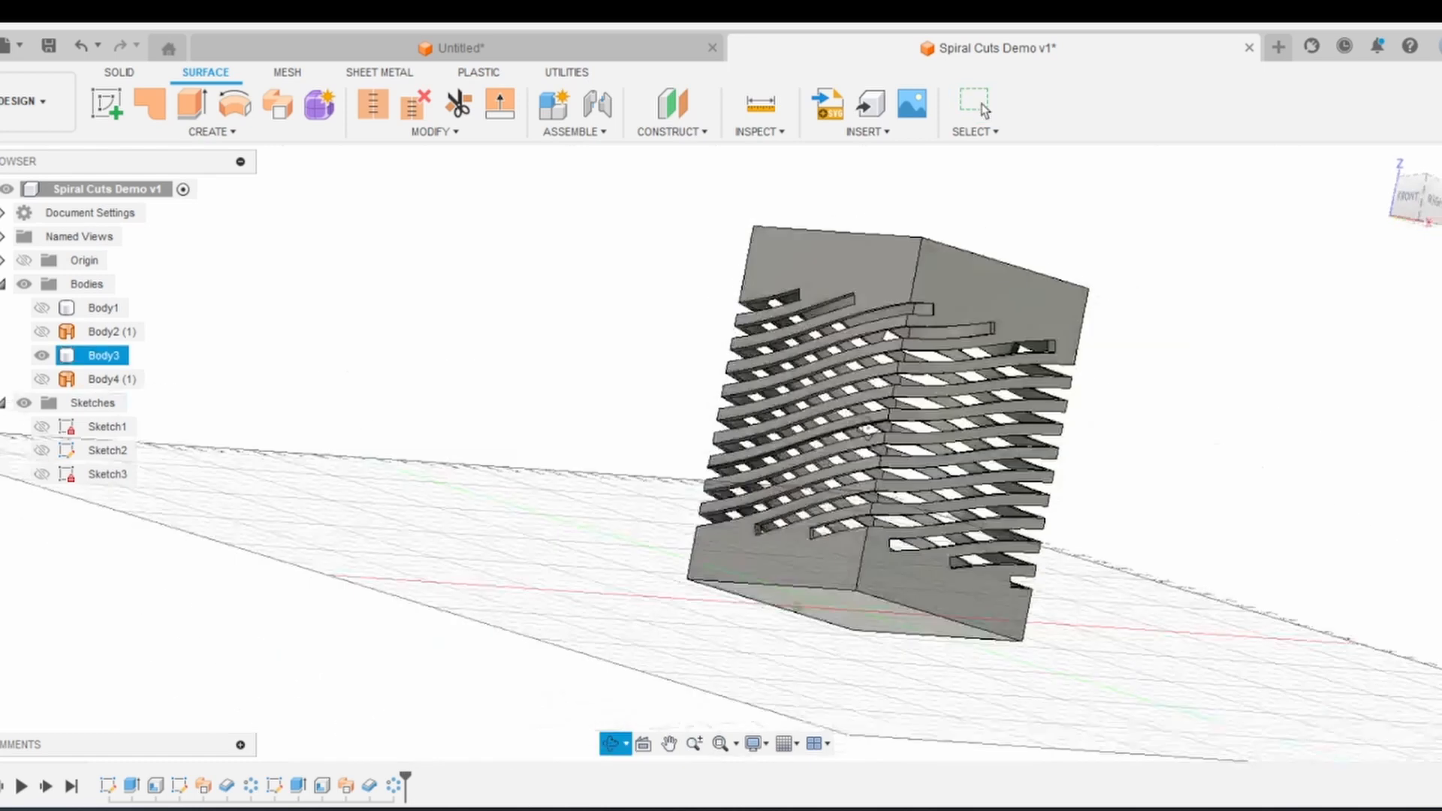
{"action": "middle_click_drag", "start_coordinate": [702, 499], "coordinate": [955, 308]}
{"action": "scroll", "coordinate": [740, 486], "scroll_direction": "up", "scroll_amount": 2}
{"action": "left_click", "coordinate": [1385, 163]}
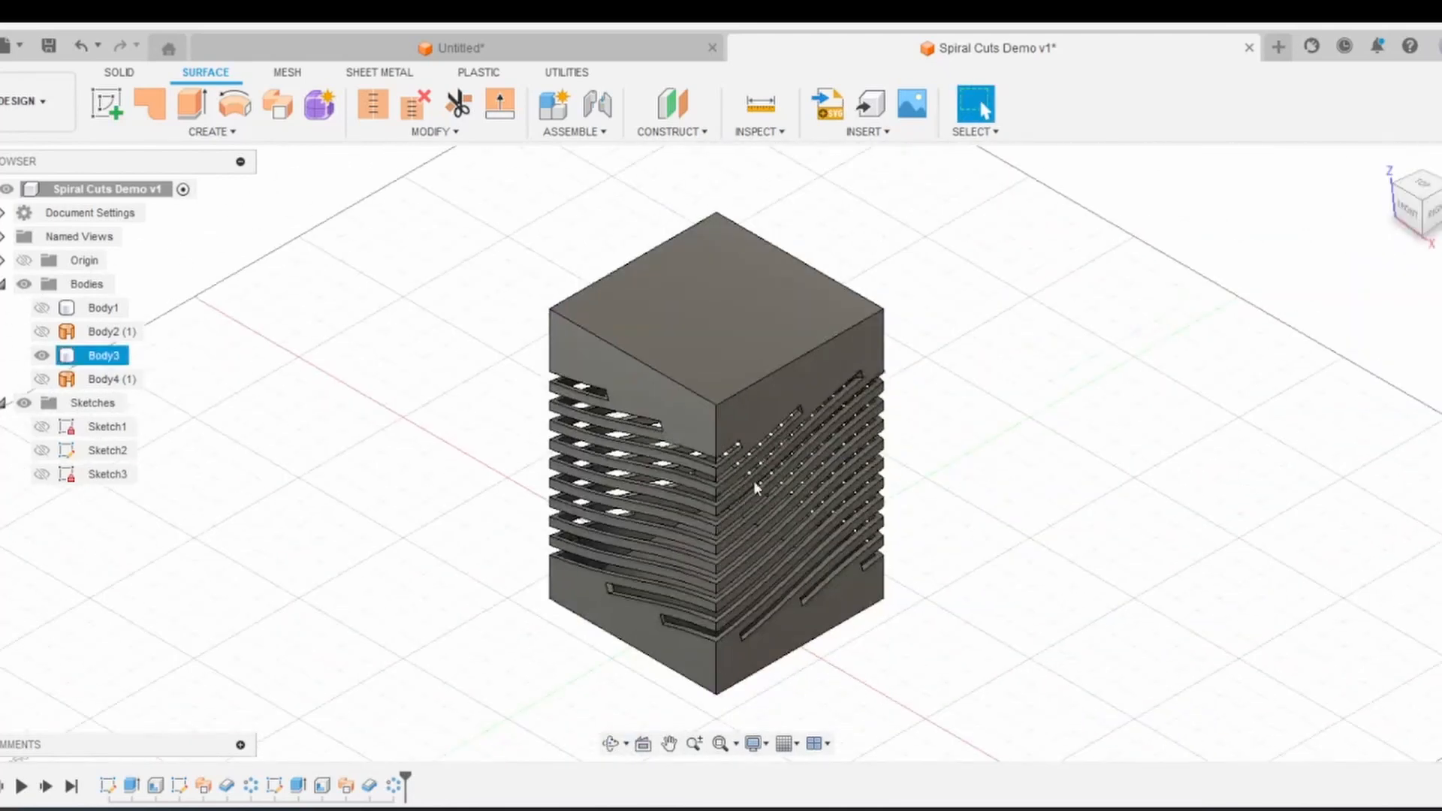
{"action": "middle_click_drag", "start_coordinate": [756, 488], "coordinate": [716, 455], "text": "shift"}
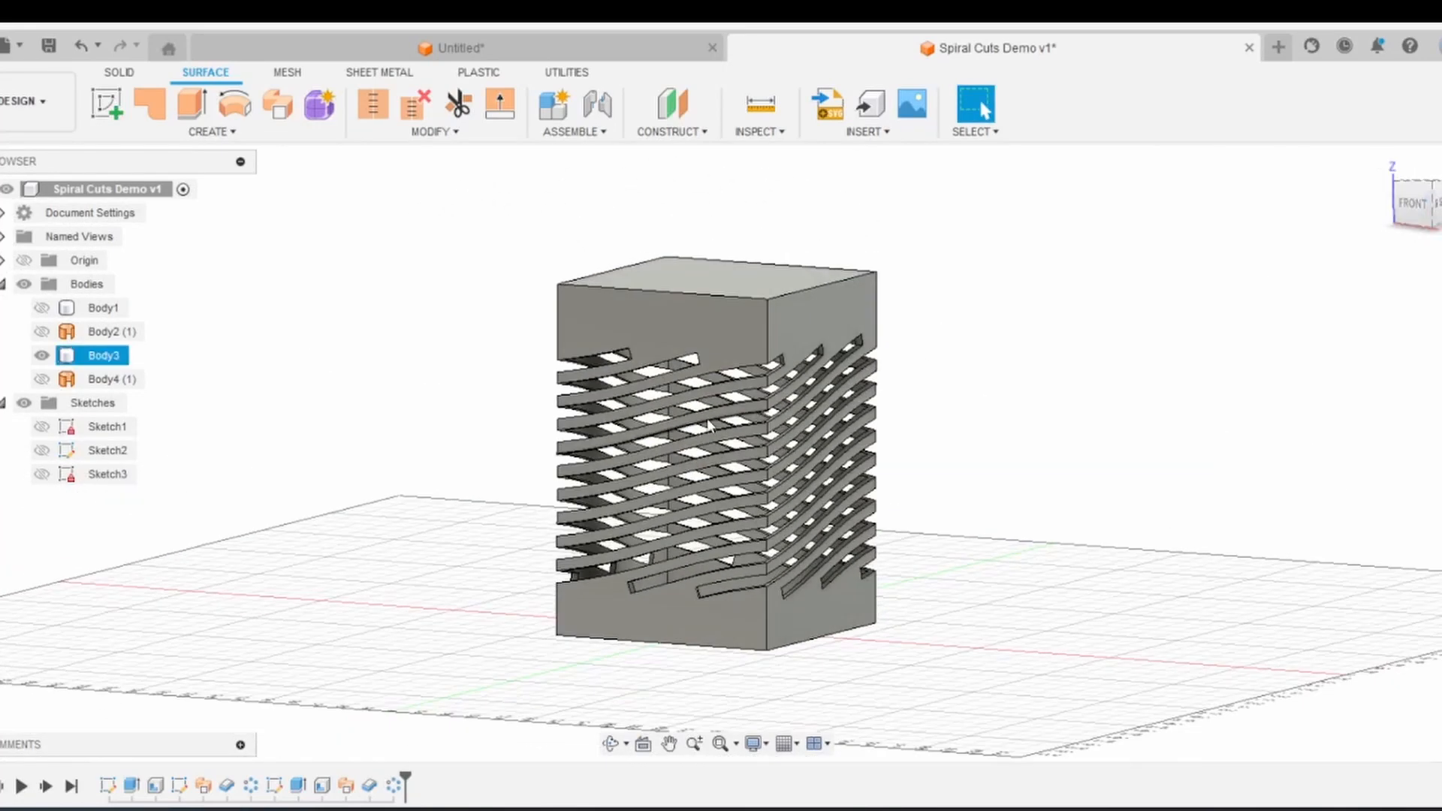
{"action": "key", "text": "m"}
{"action": "left_click_drag", "start_coordinate": [796, 377], "coordinate": [1068, 401]}
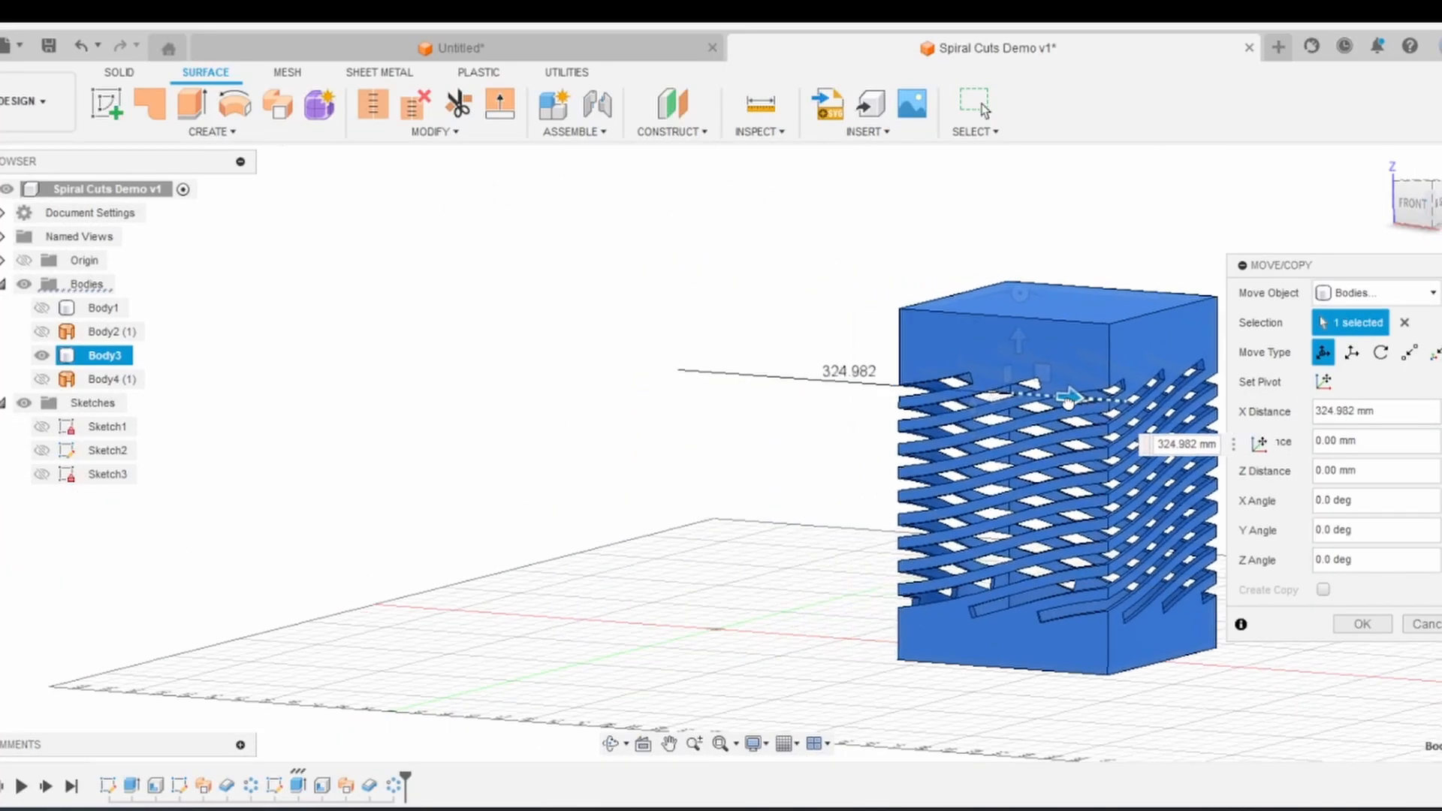
{"action": "left_click", "coordinate": [43, 333]}
{"action": "left_click", "coordinate": [42, 333]}
{"action": "left_click", "coordinate": [42, 308]}
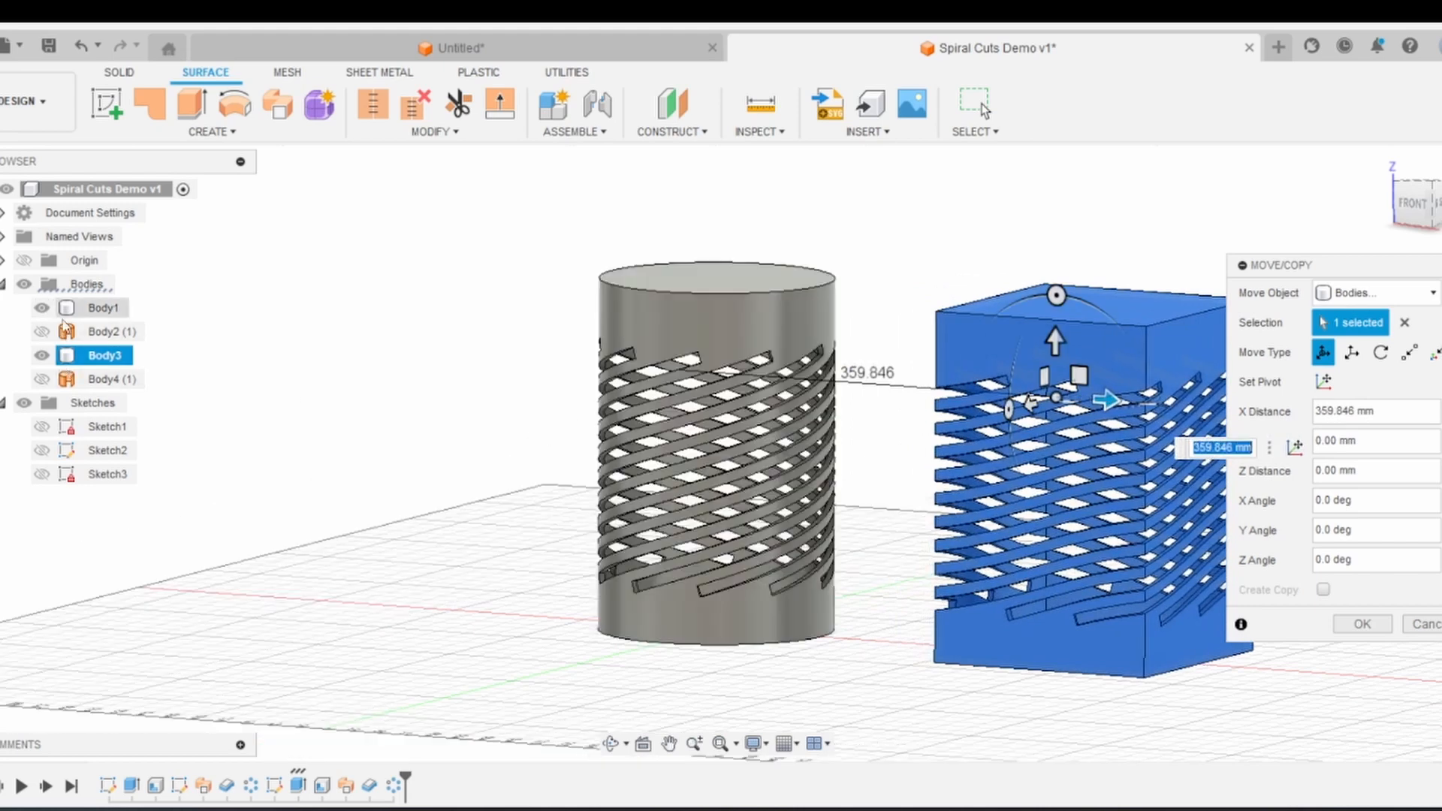
{"action": "scroll", "coordinate": [338, 398], "scroll_direction": "down", "scroll_amount": 2}
{"action": "left_click", "coordinate": [1362, 624]}
{"action": "middle_click_drag", "start_coordinate": [704, 531], "coordinate": [668, 524], "text": "shift"}
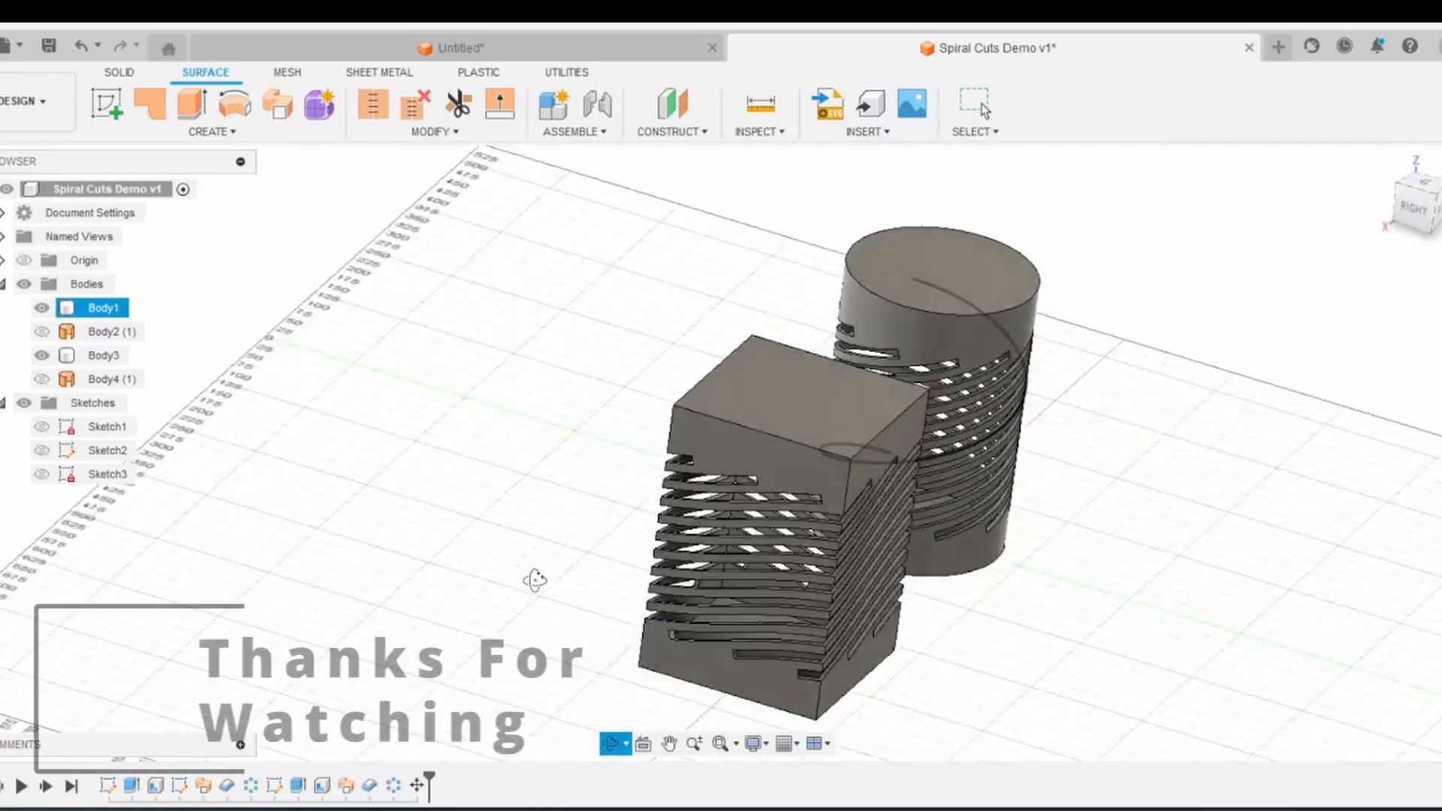